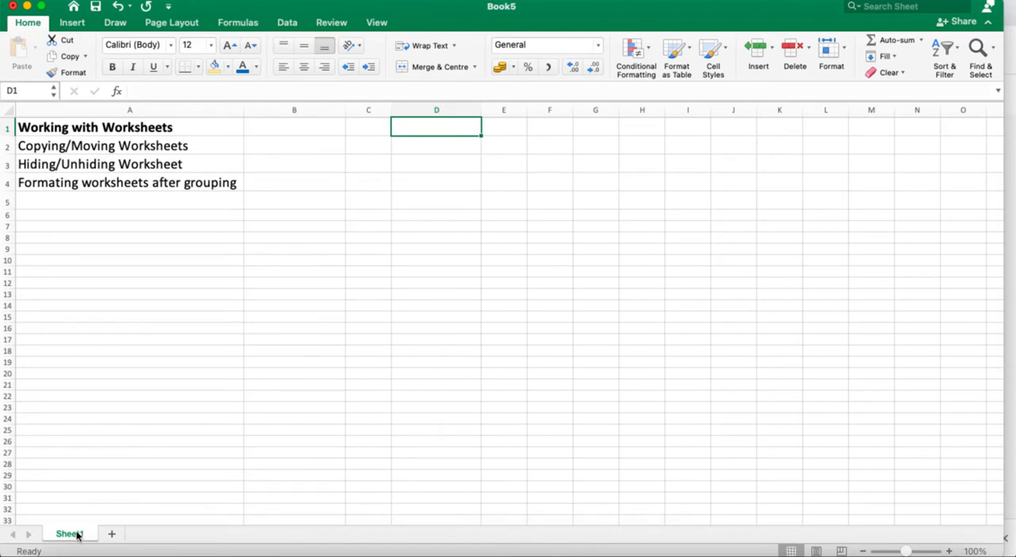
- Copy Sheet1 into a new workbook and close that workbook without saving
right_click(78, 536)
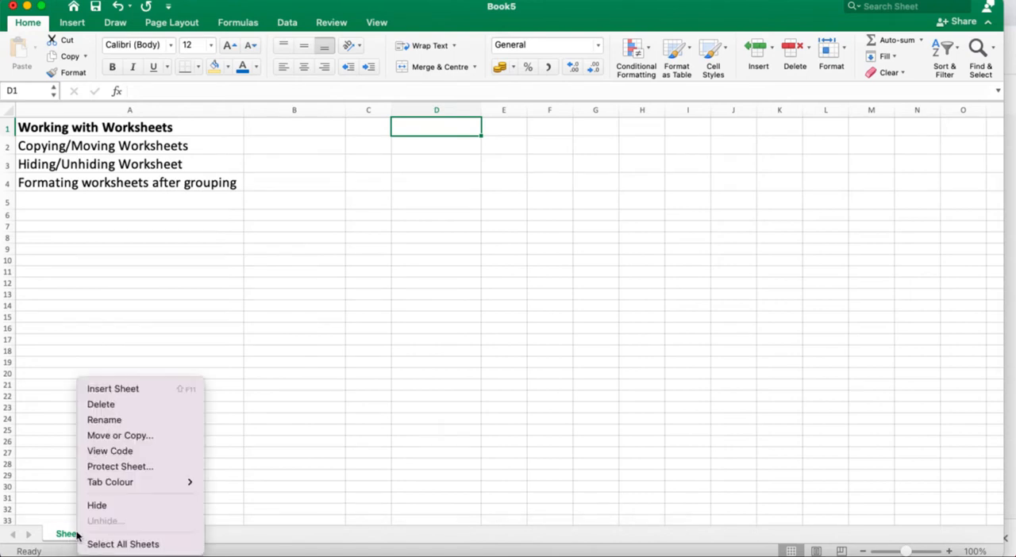
left_click(121, 435)
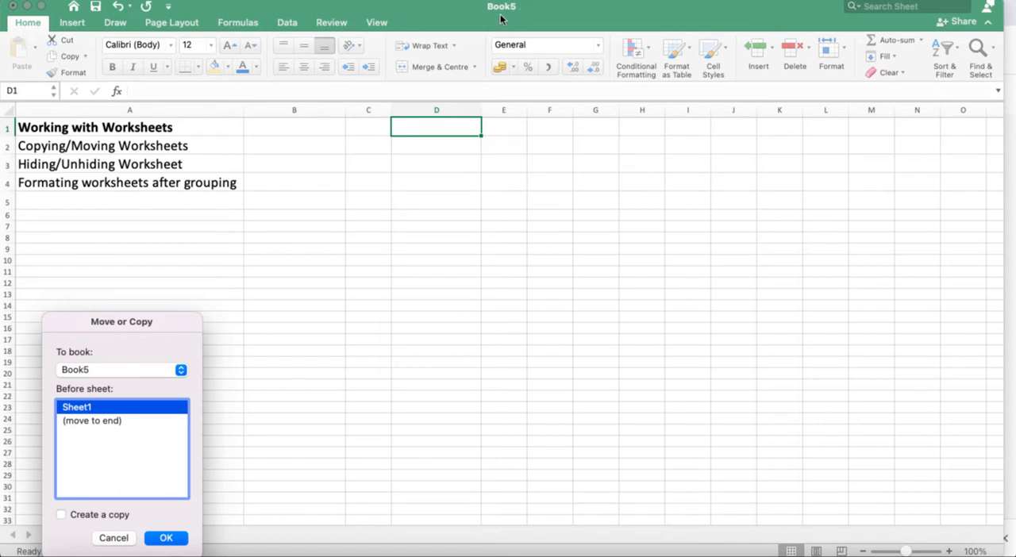
left_click(181, 371)
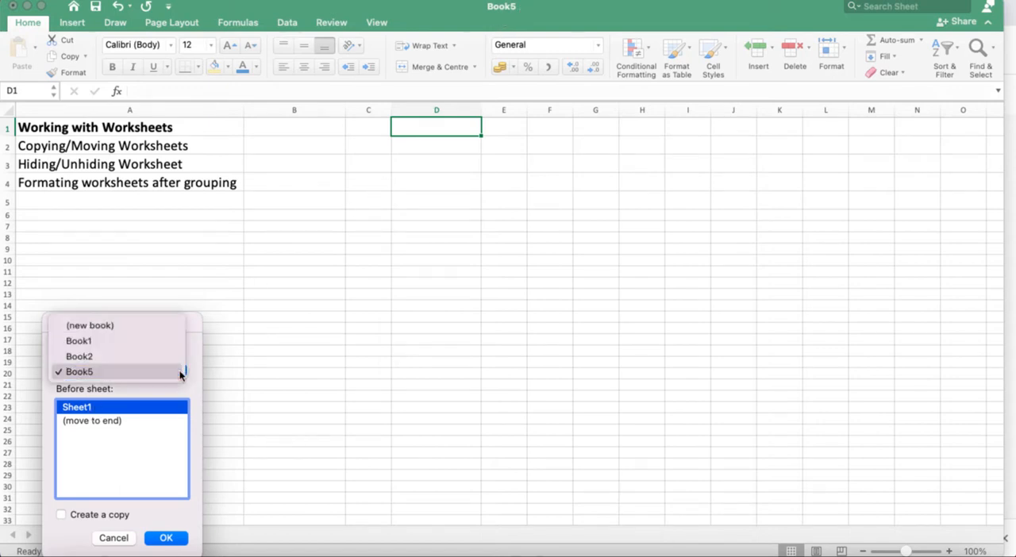
left_click(170, 326)
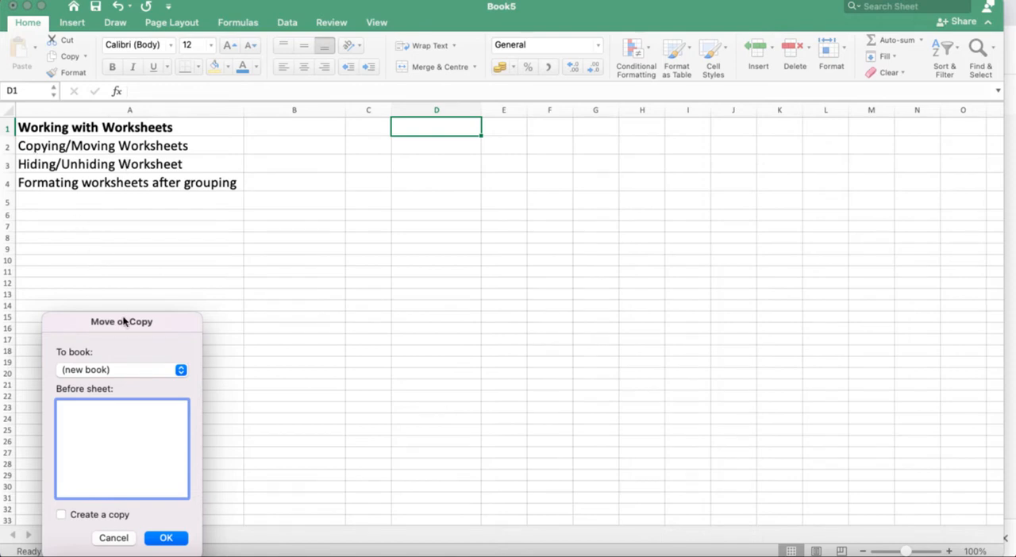
left_click(61, 514)
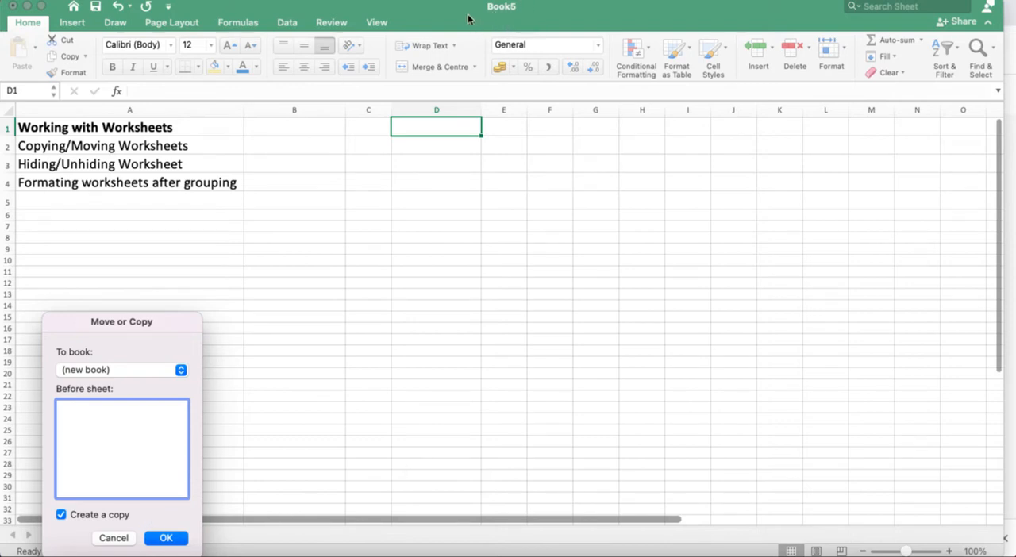
left_click(167, 538)
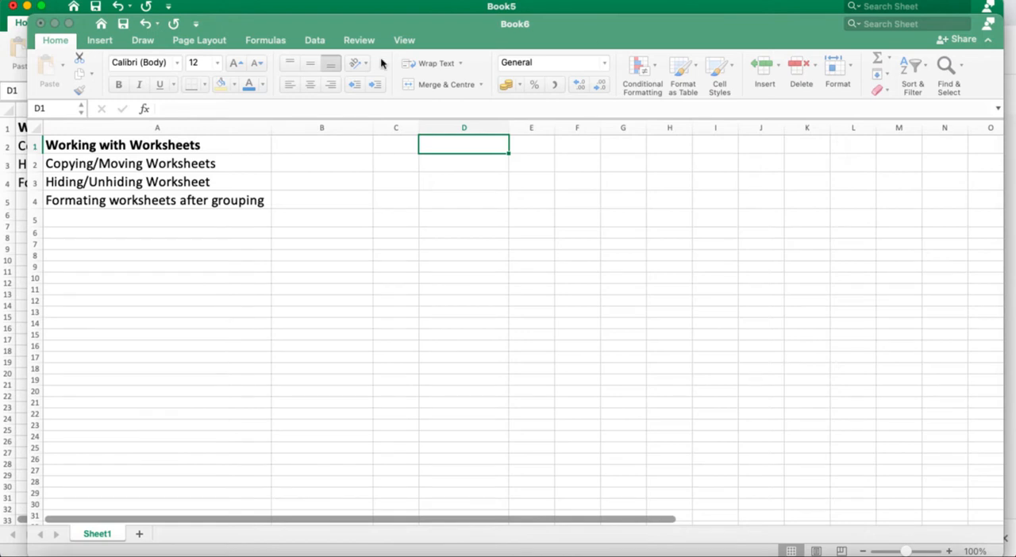
left_click(41, 25)
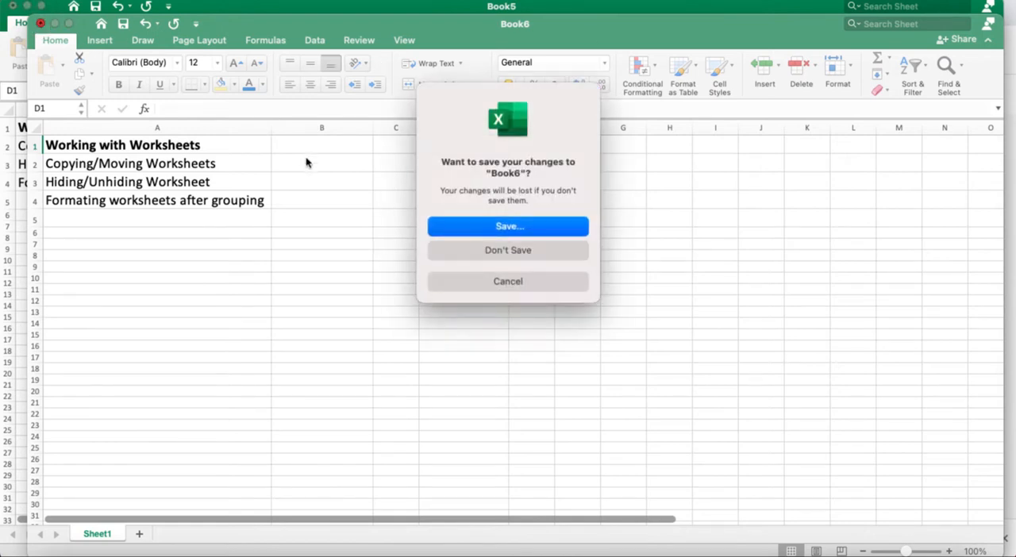
left_click(517, 252)
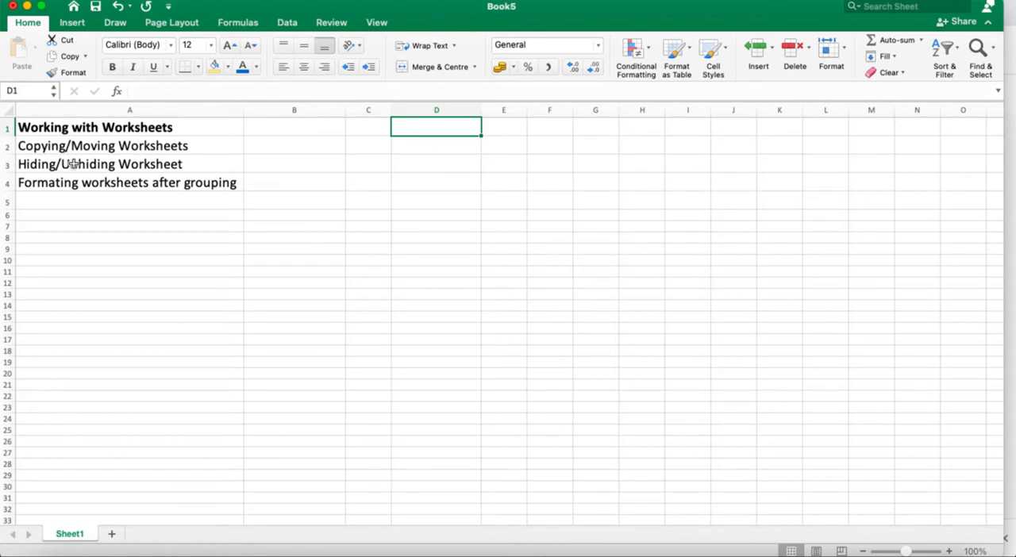
- Create a copy of Sheet1 within Book5, placed before Sheet1
right_click(70, 533)
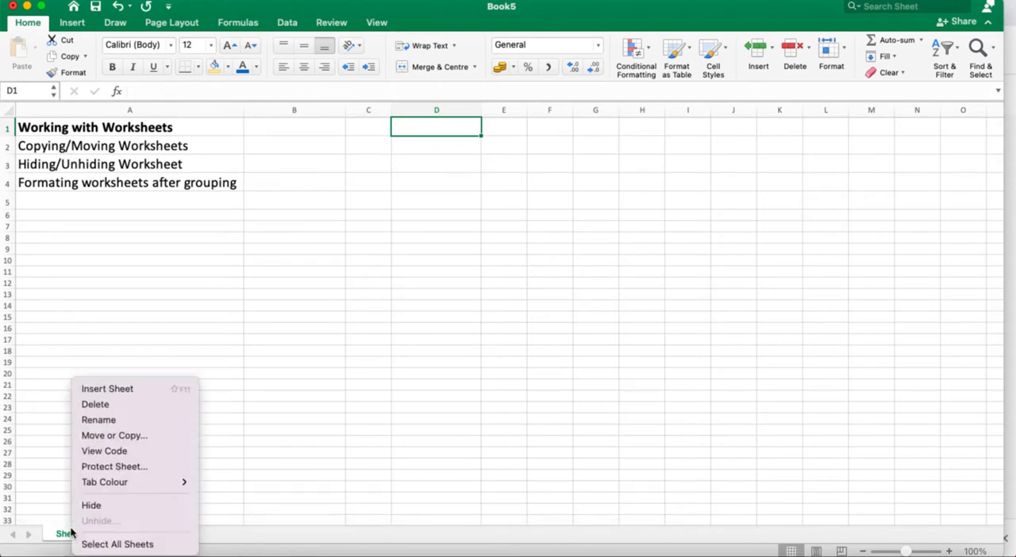
left_click(126, 436)
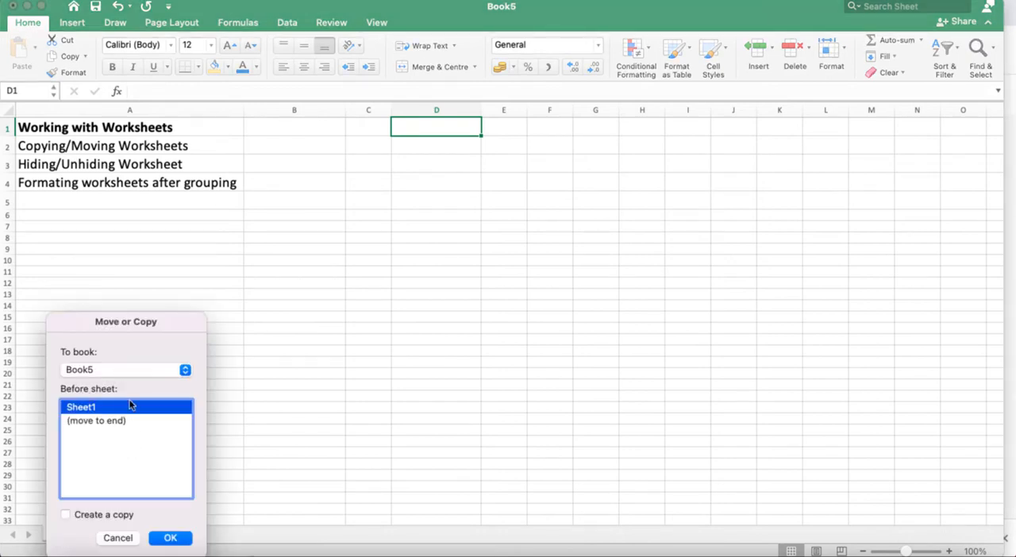
left_click(66, 514)
left_click(172, 539)
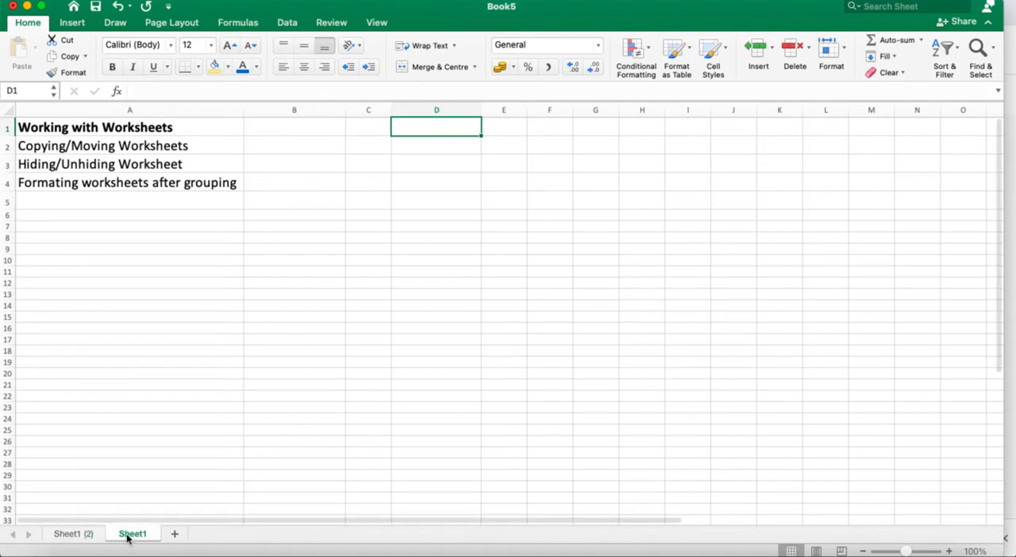
- Rename the copied sheet Sheet1 (2) as "Dupicate Copy"
right_click(80, 539)
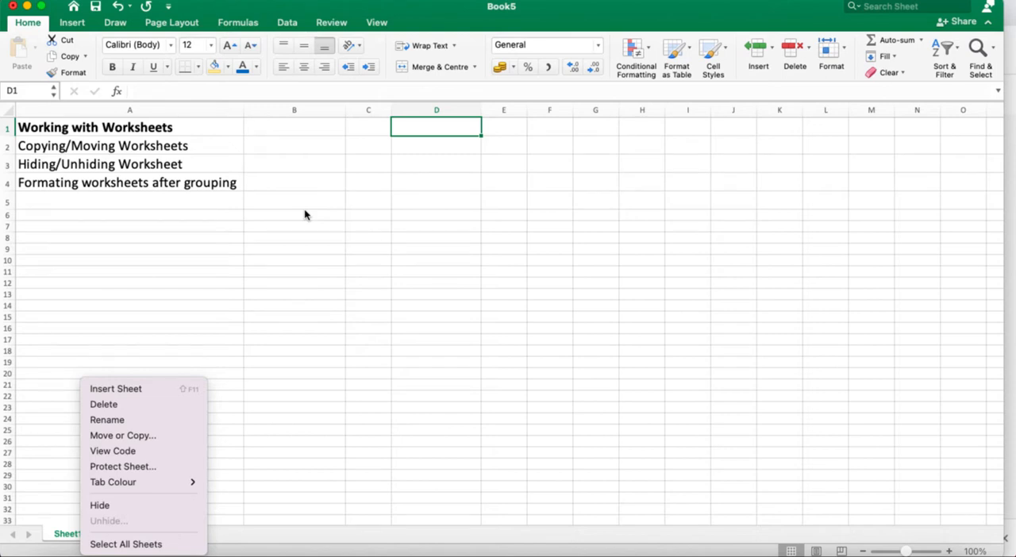
left_click(354, 348)
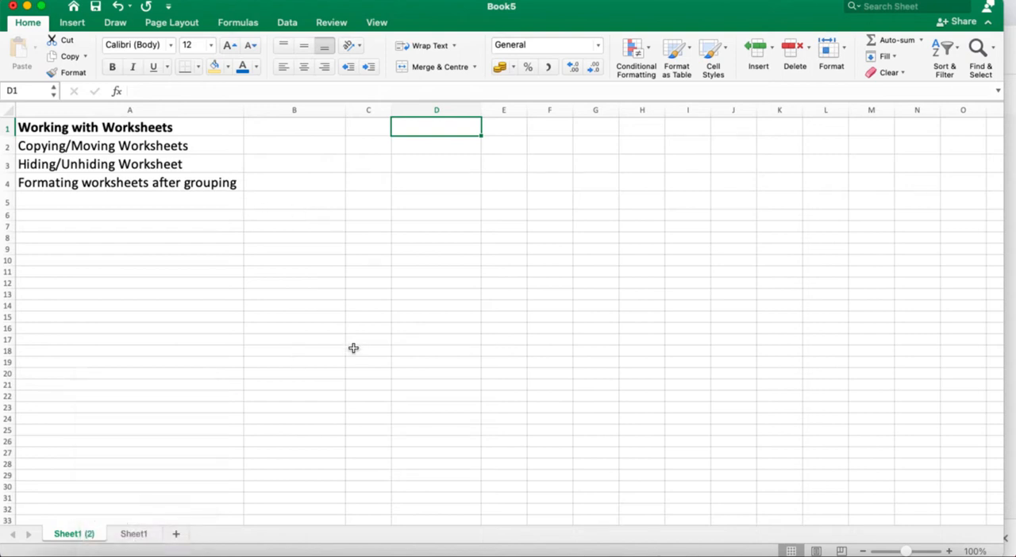
right_click(72, 539)
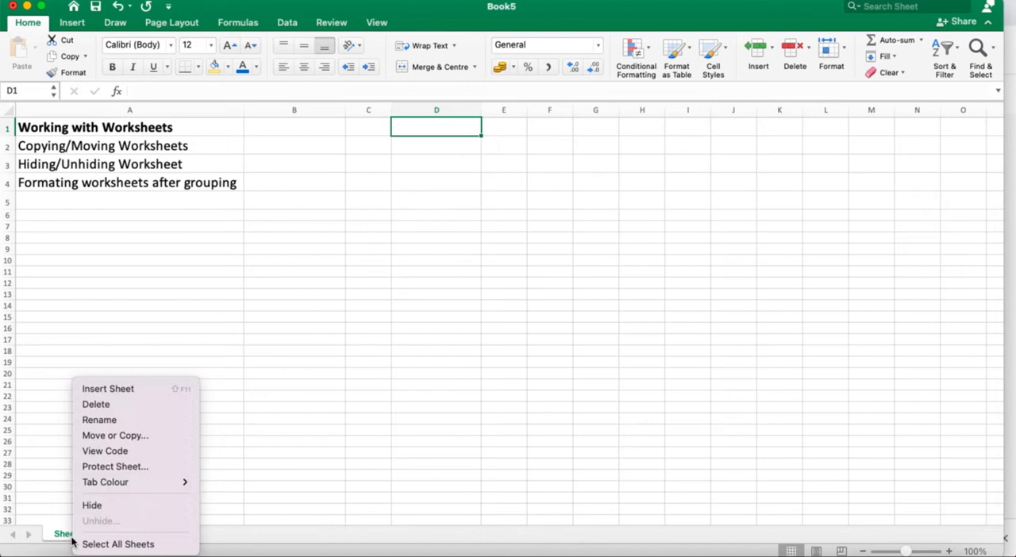
left_click(115, 427)
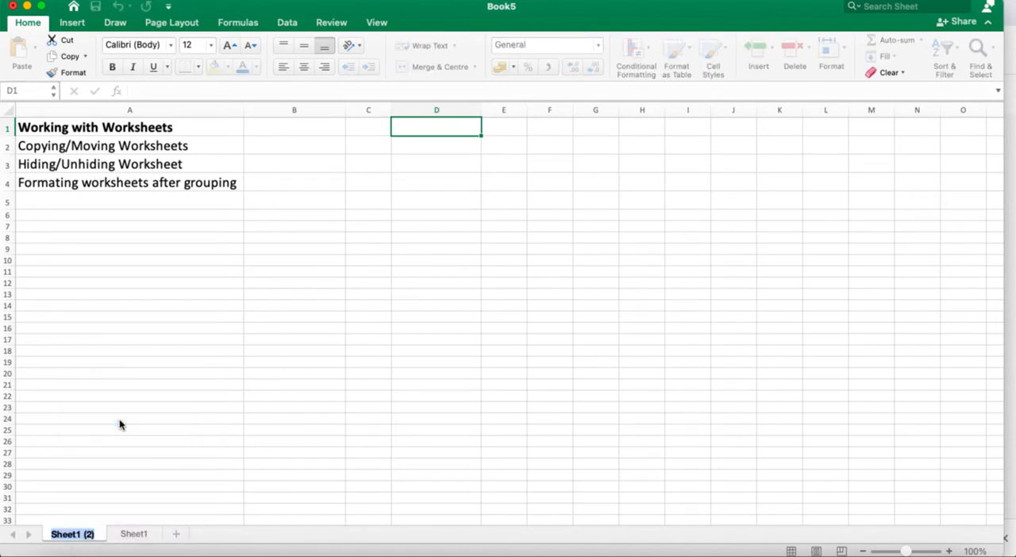
key("BackSpace")
type("Du")
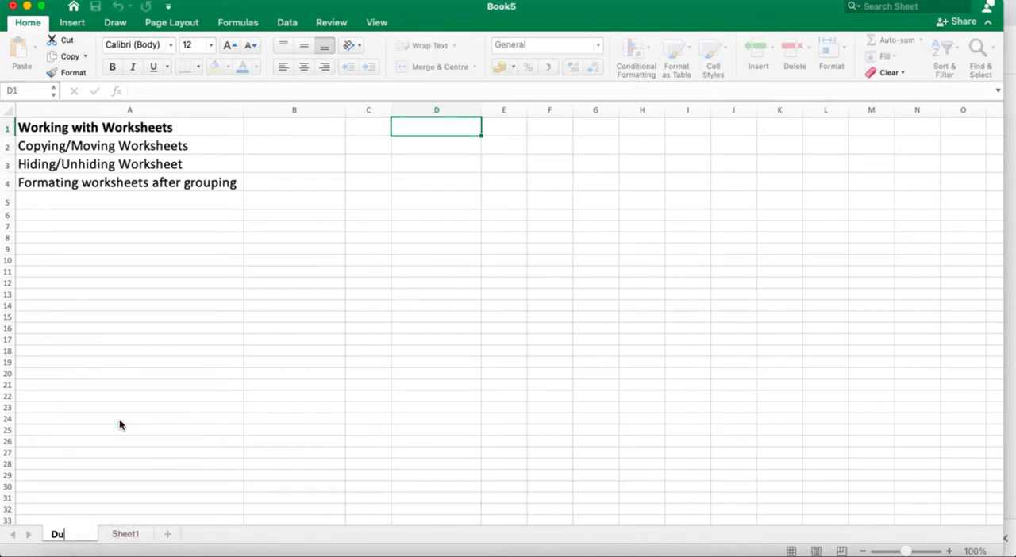
type("picate")
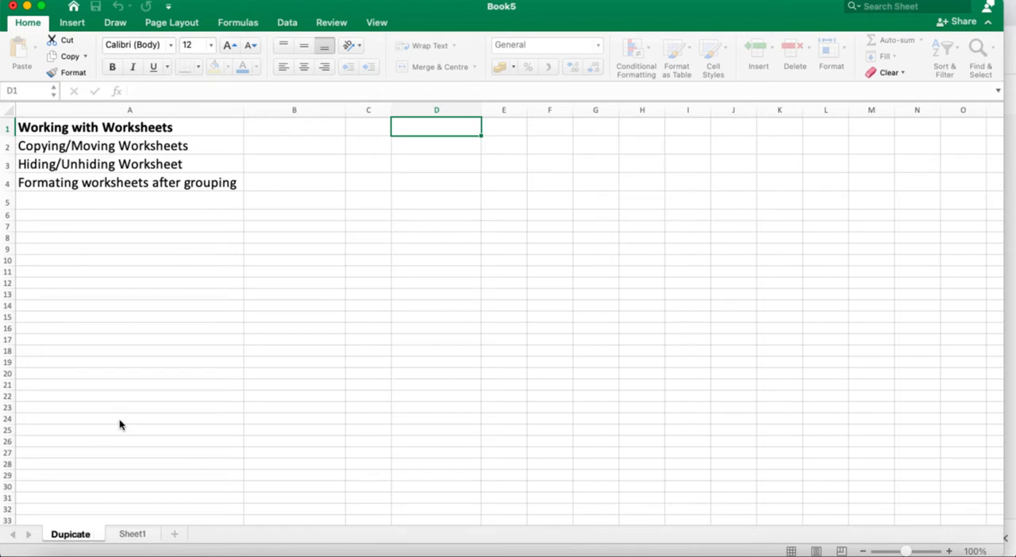
type("Copy")
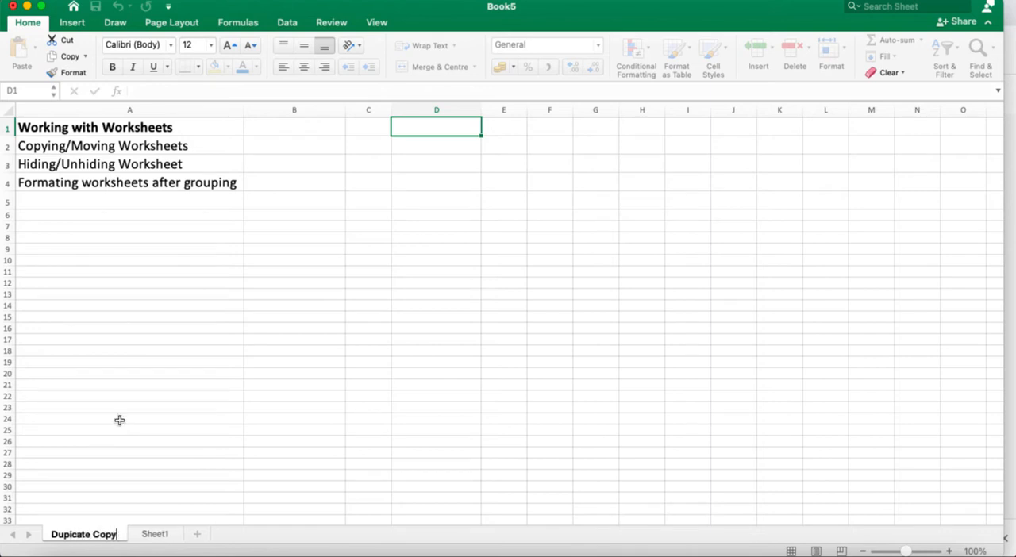
left_click(166, 426)
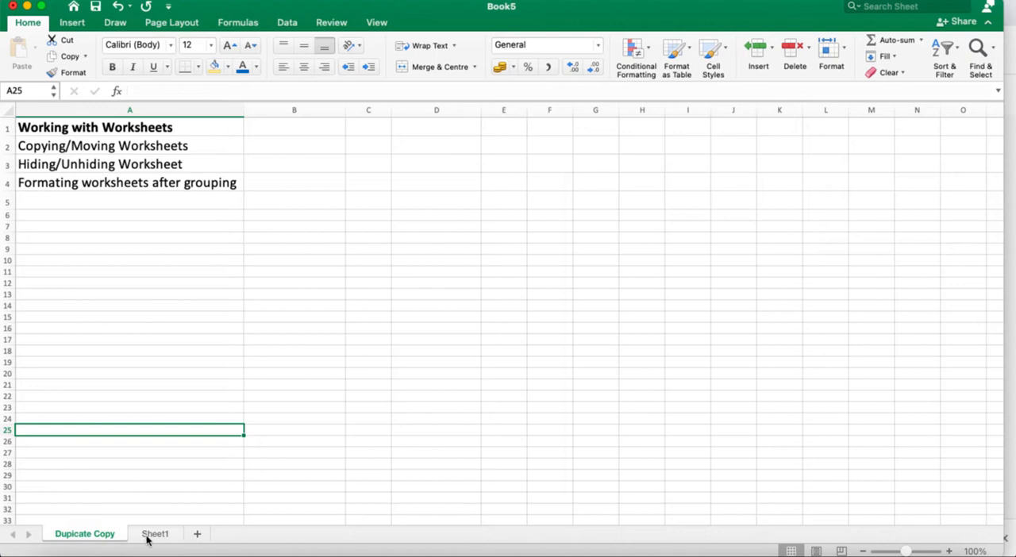
- Set the tab colour of the Dupicate Copy sheet to the theme orange and view it from Sheet1
right_click(90, 537)
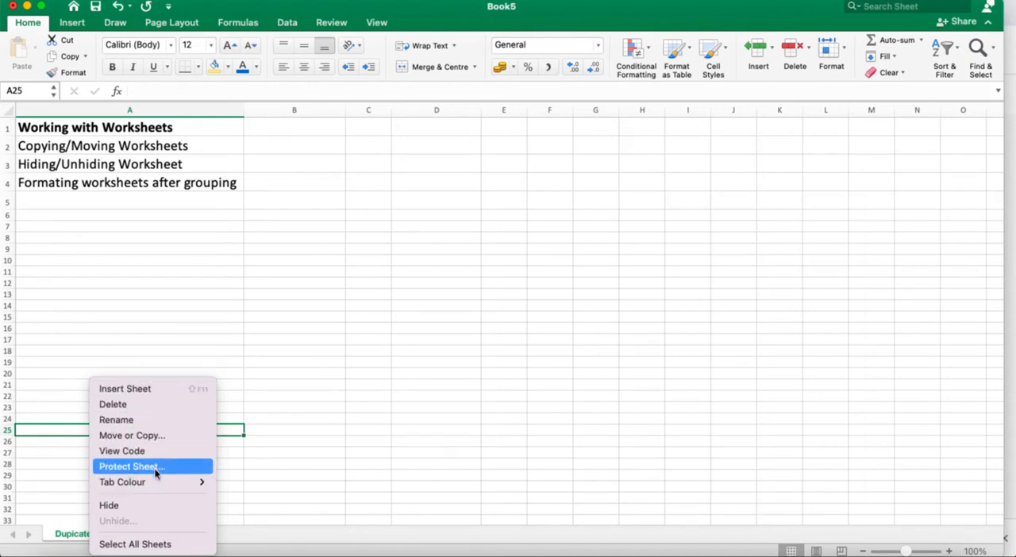
left_click(421, 361)
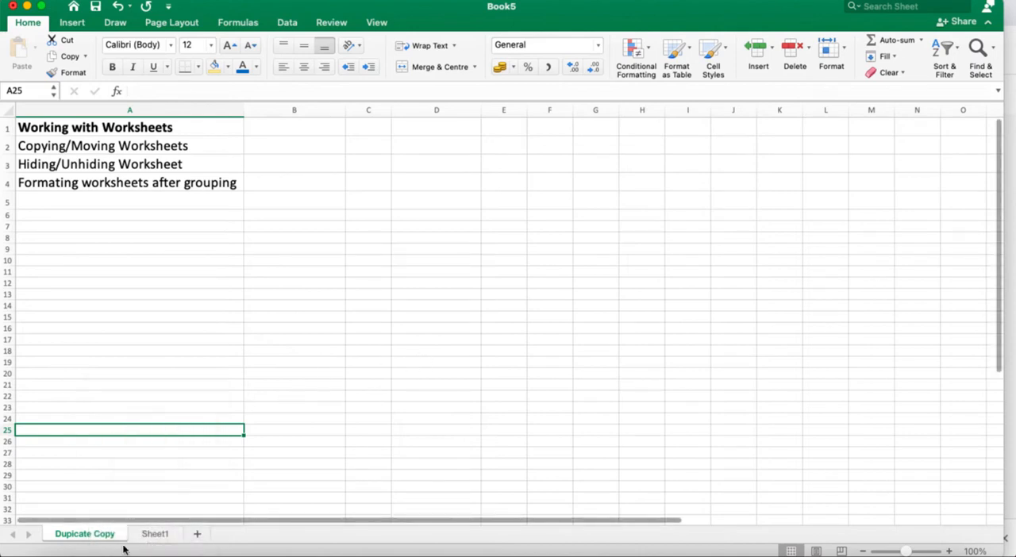
right_click(76, 534)
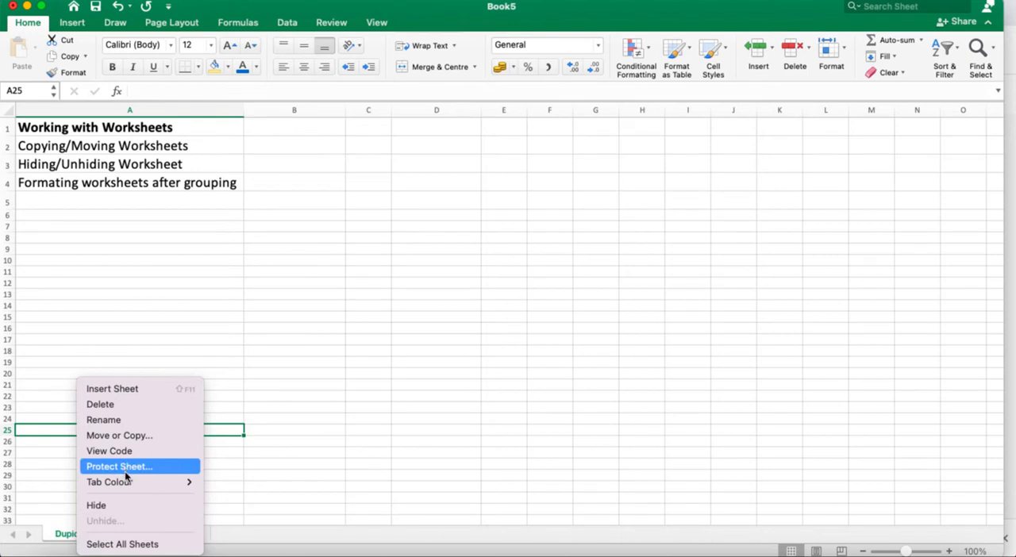
mouse_move(129, 485)
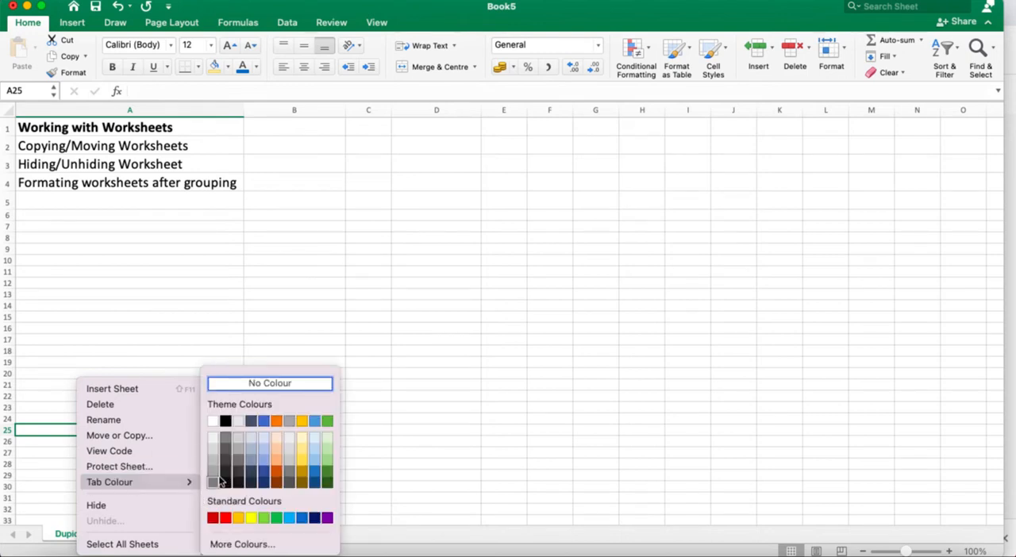
left_click(277, 421)
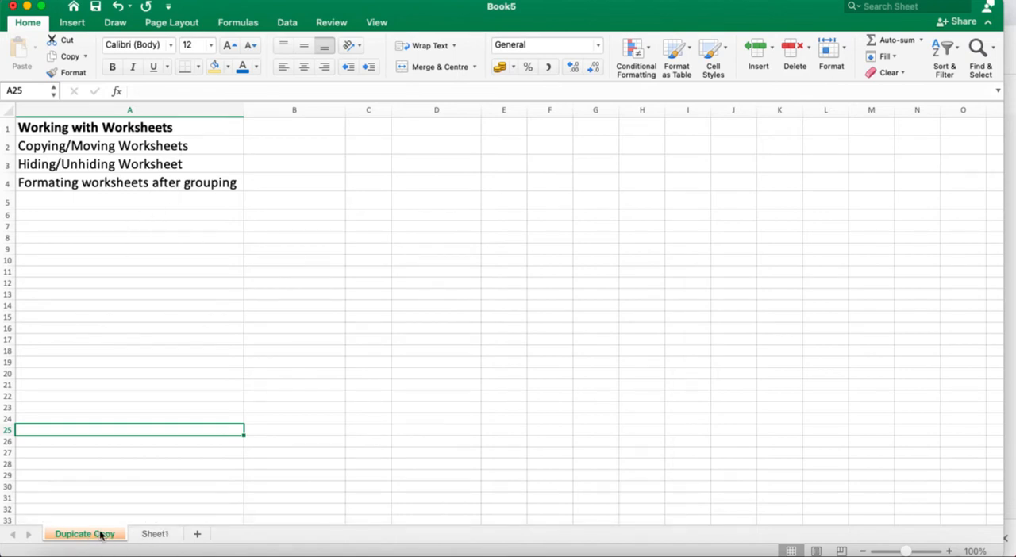
left_click(154, 533)
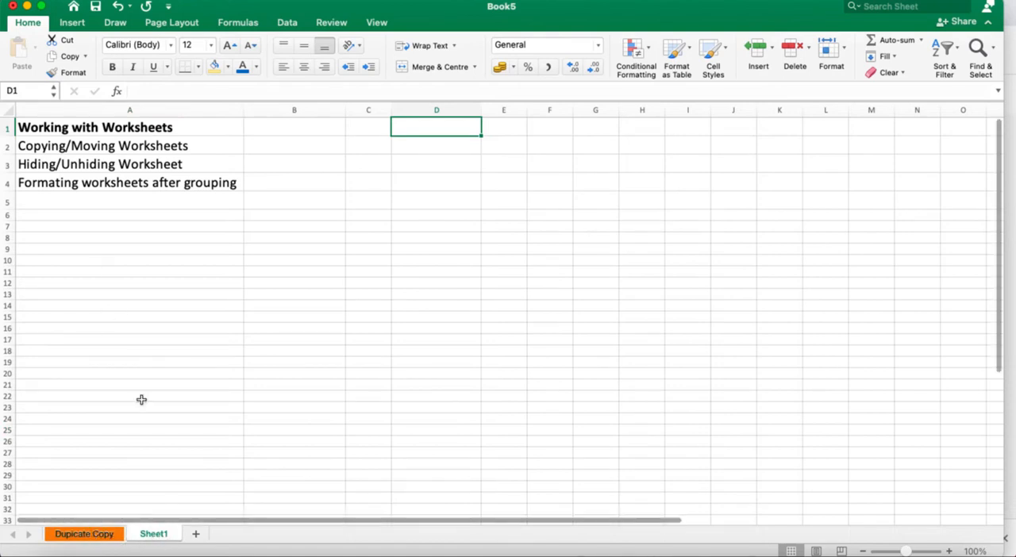
- Move the Dupicate Copy sheet to a new workbook without creating a copy, and close that workbook without saving
left_click(101, 537)
right_click(100, 537)
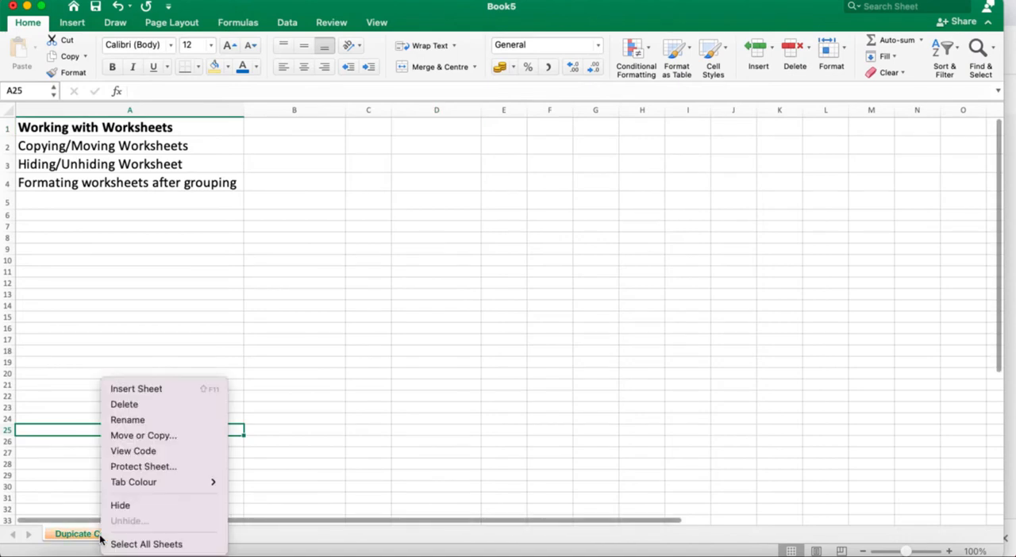
left_click(156, 442)
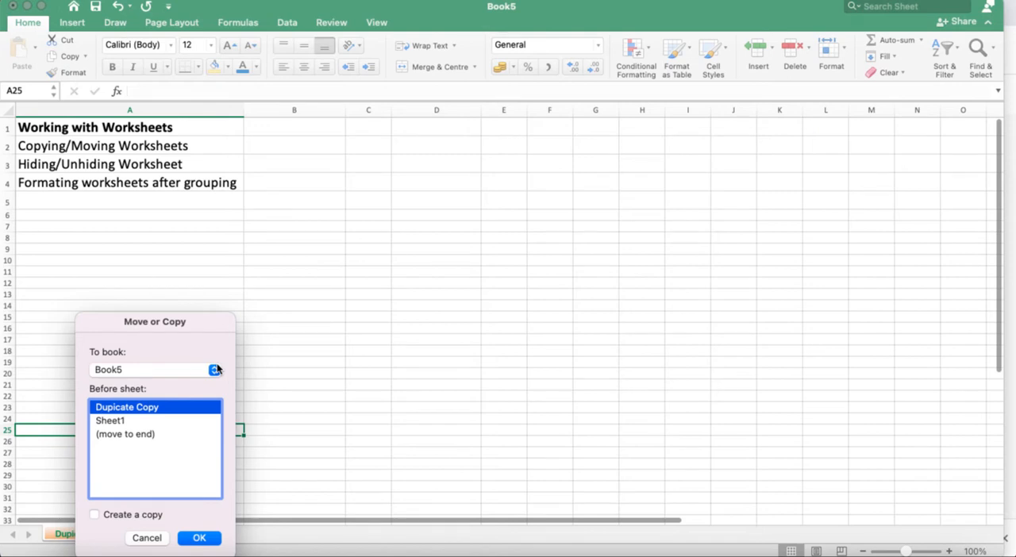
left_click(214, 370)
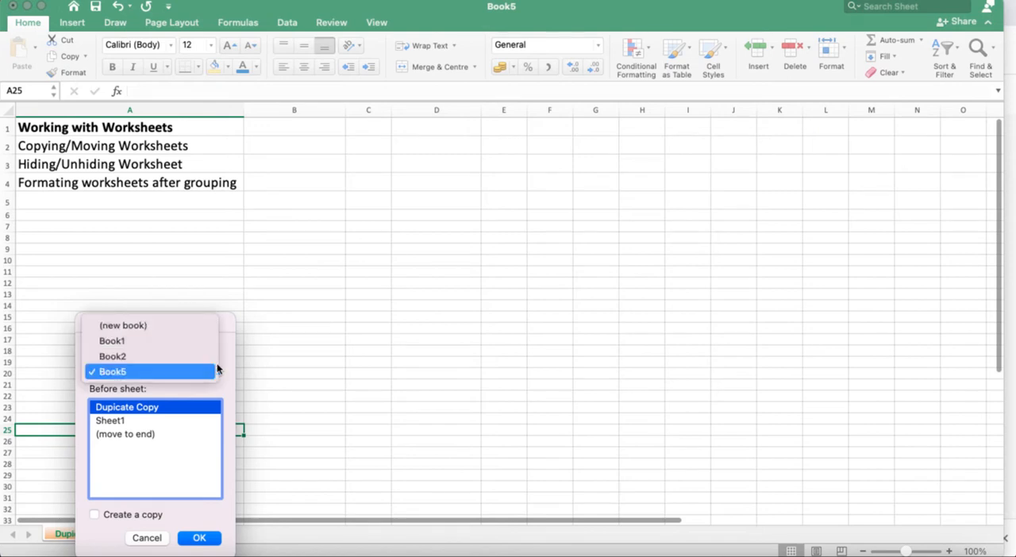
left_click(188, 328)
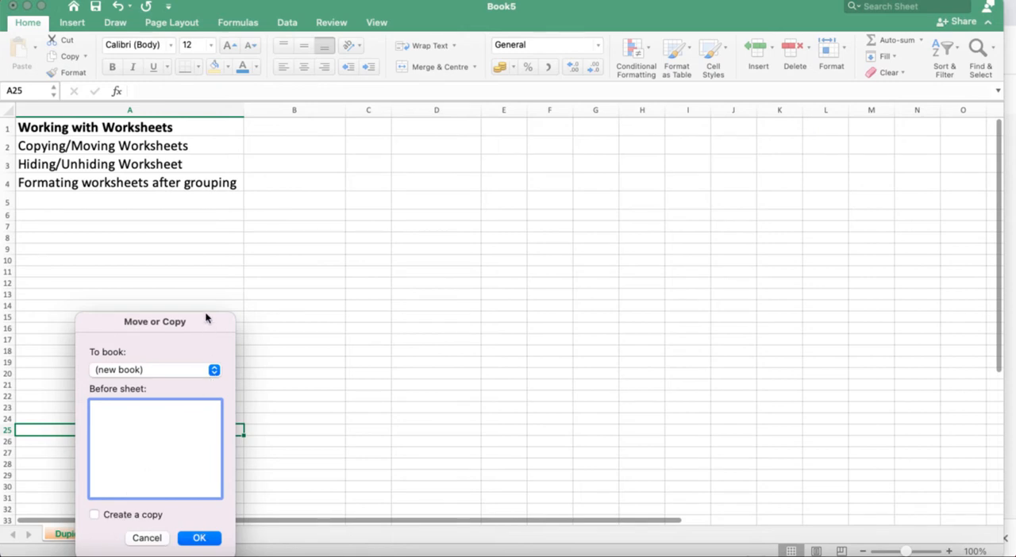
left_click_drag(205, 318, 567, 159)
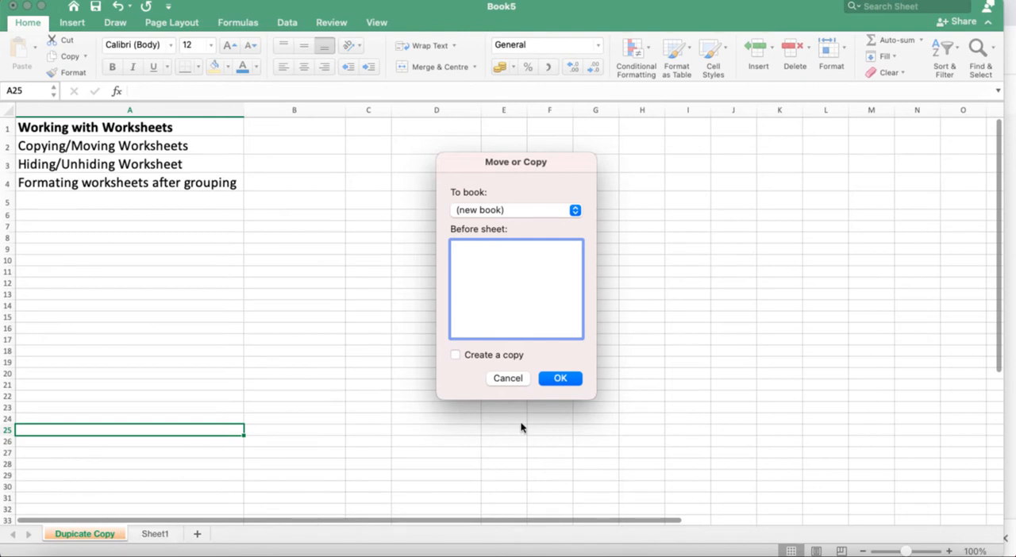
left_click(568, 380)
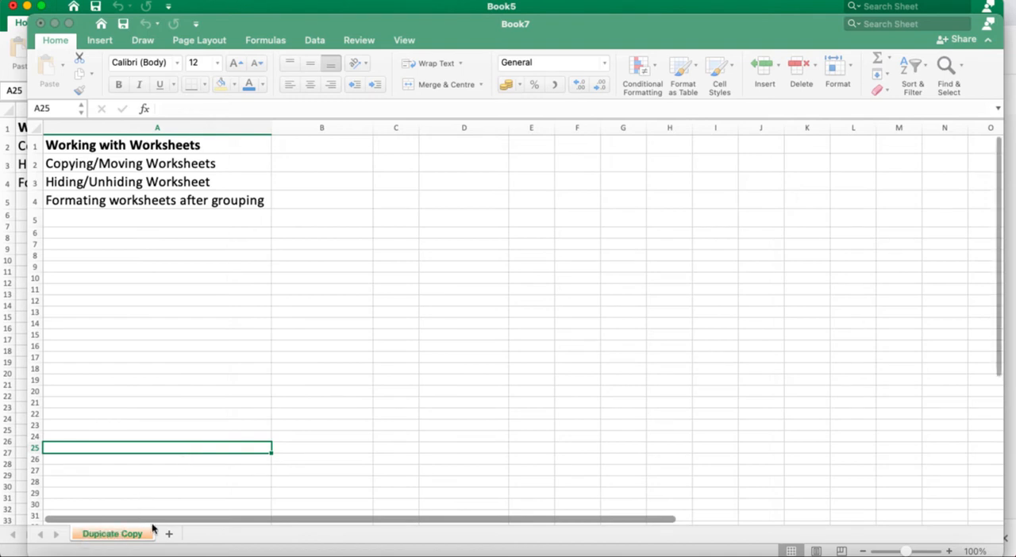
left_click(40, 24)
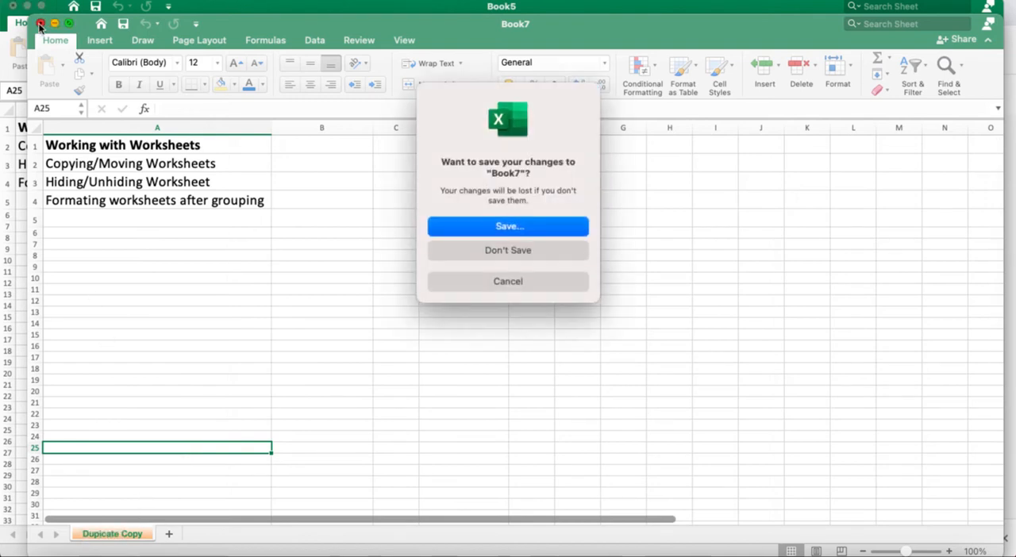
left_click(494, 251)
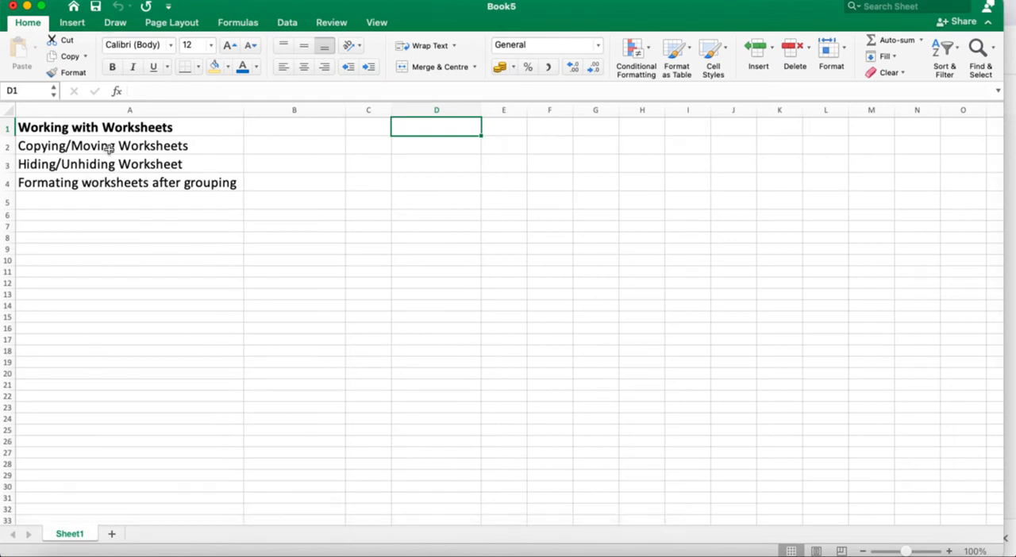
- Add a blank worksheet after Sheet1 and switch back to Sheet1
left_click(113, 534)
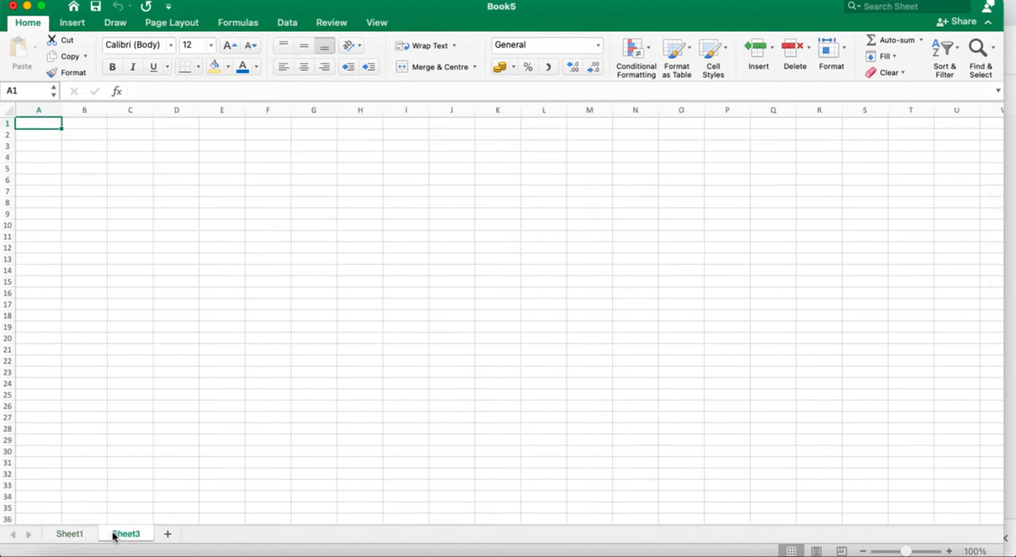
left_click(68, 534)
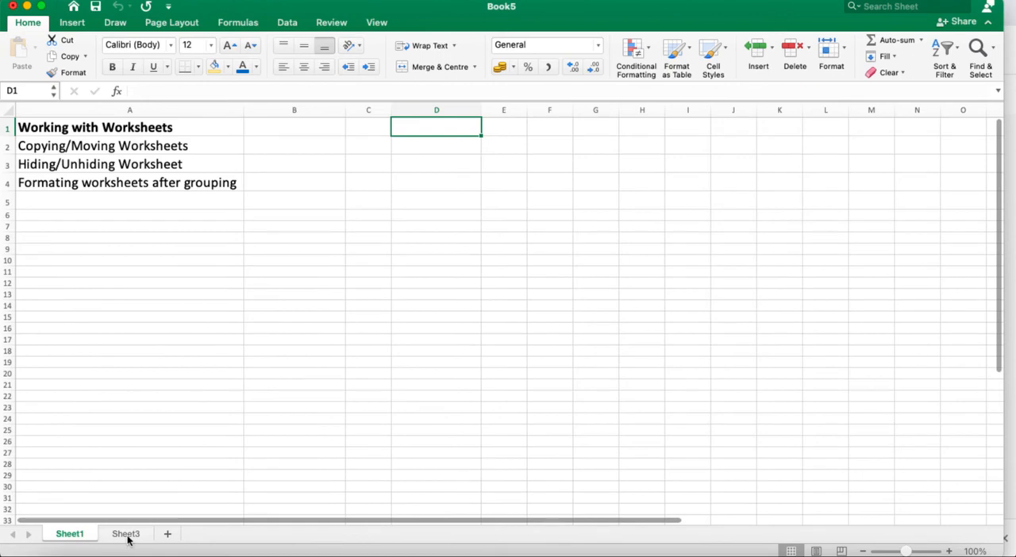
- Hide the Sheet3 worksheet
left_click(125, 535)
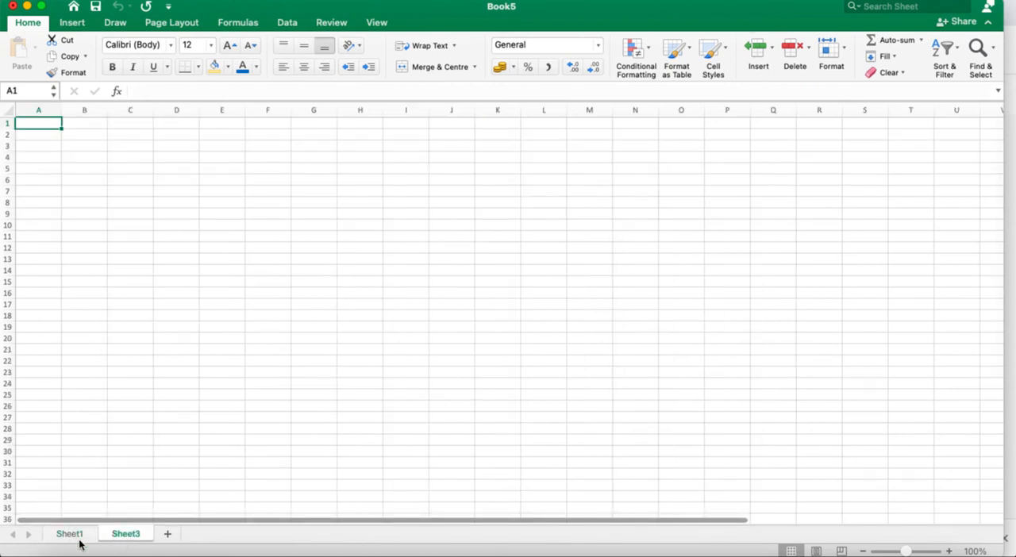
right_click(131, 541)
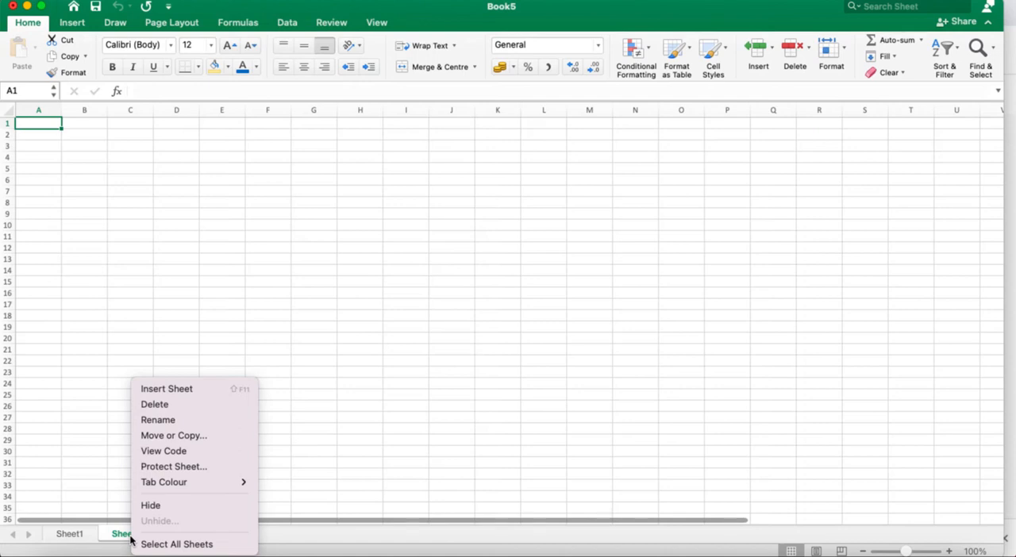
left_click(159, 505)
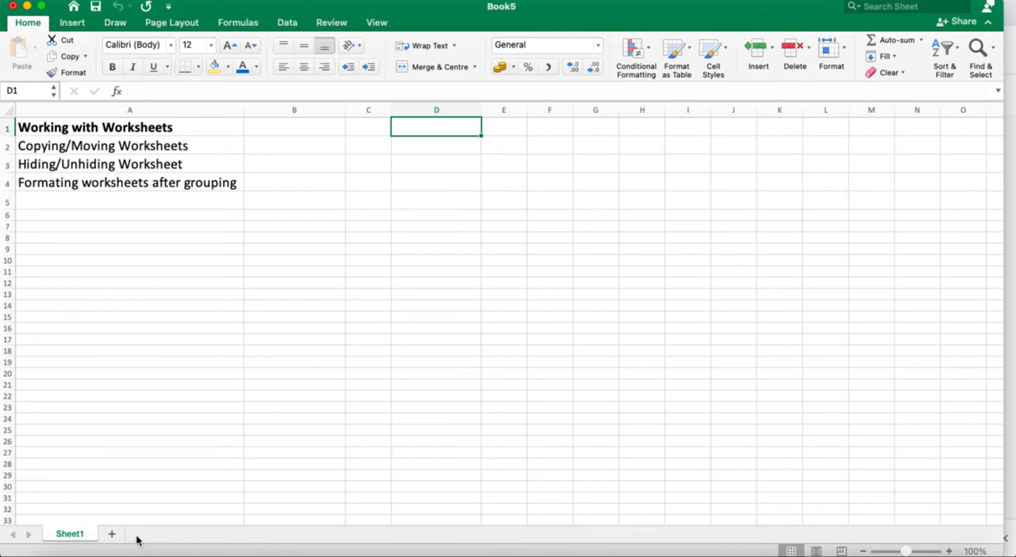
- Unhide the Sheet3 worksheet, moving the Unhide dialog to the middle of the sheet before confirming
right_click(76, 538)
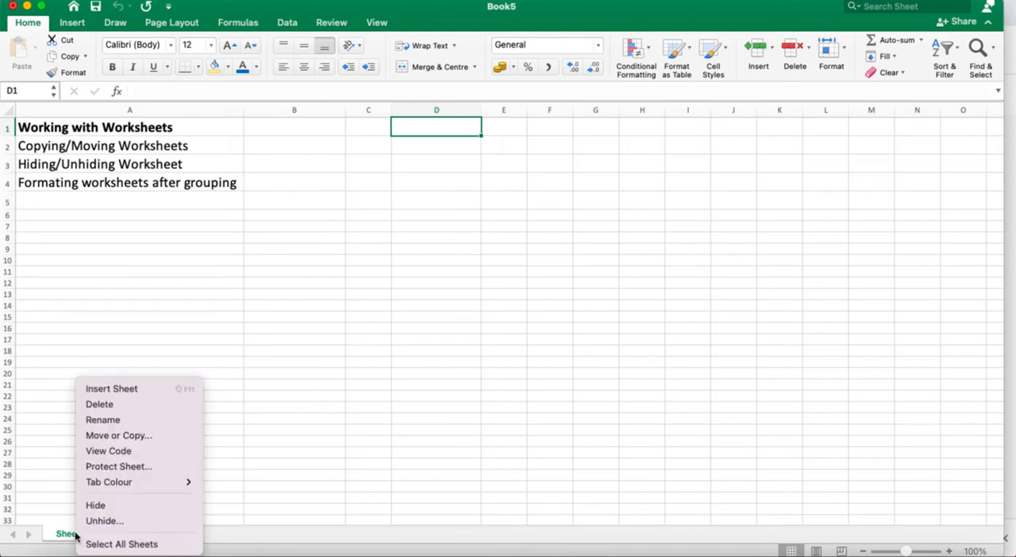
left_click(112, 522)
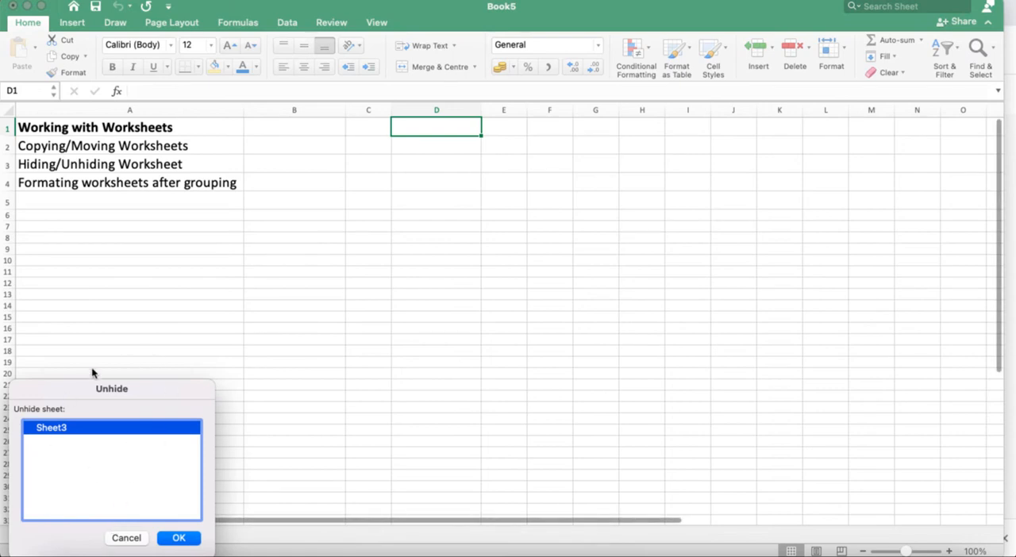
left_click_drag(186, 394, 337, 195)
left_click_drag(353, 194, 505, 183)
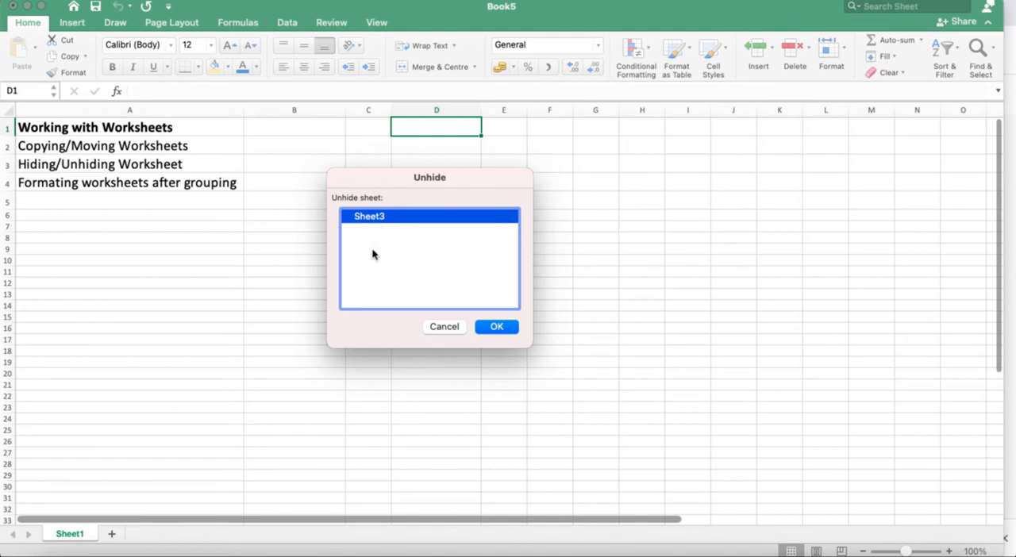
left_click(497, 327)
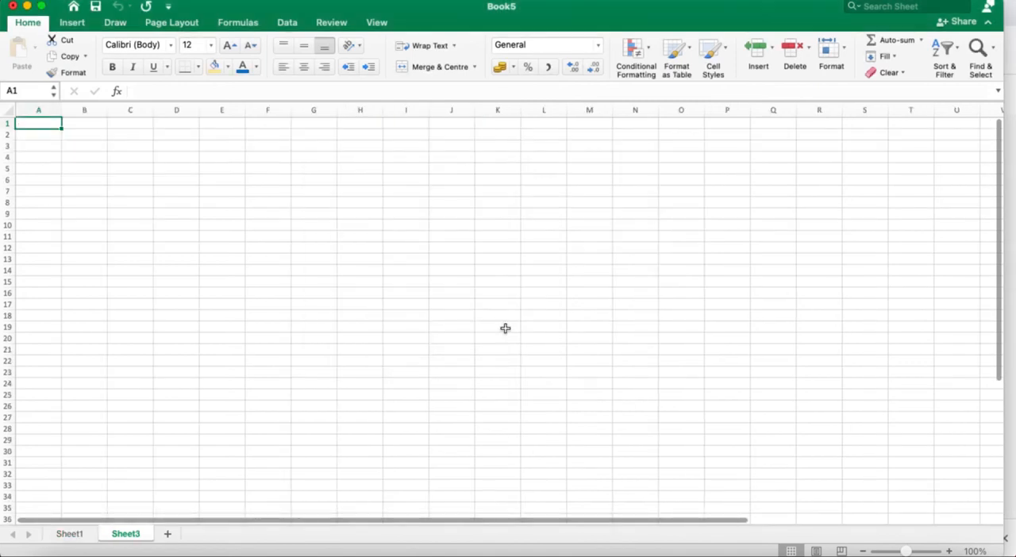
- Add two blank worksheets between Sheet1 and Sheet3
left_click(79, 536)
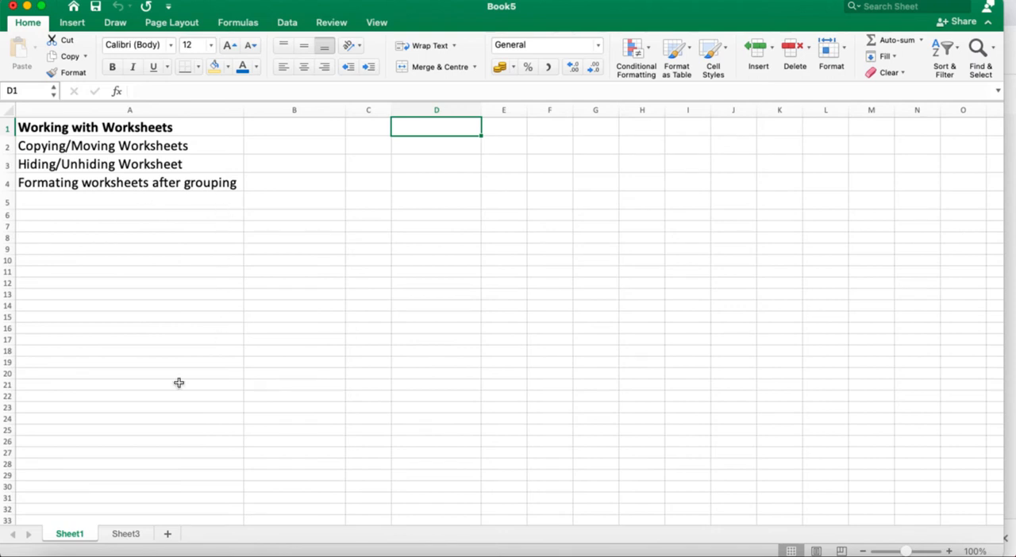
left_click(168, 534)
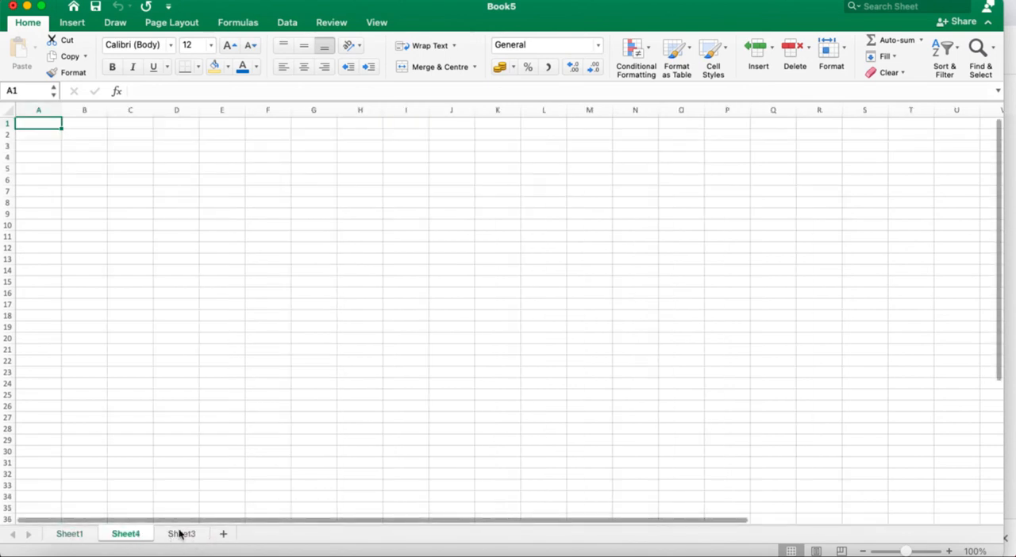
left_click(223, 535)
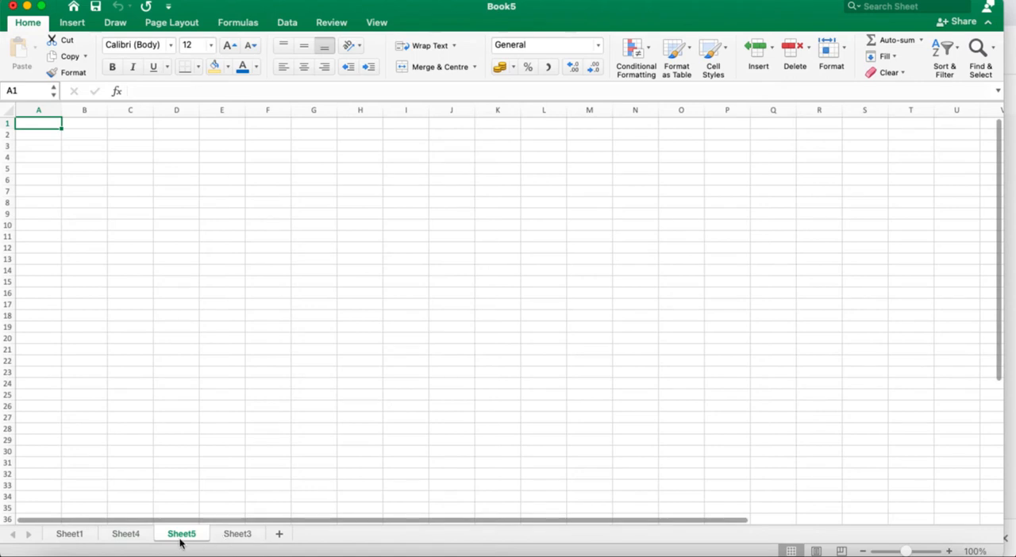
- Rename the Sheet4 worksheet as "Jan"
right_click(131, 535)
left_click(167, 419)
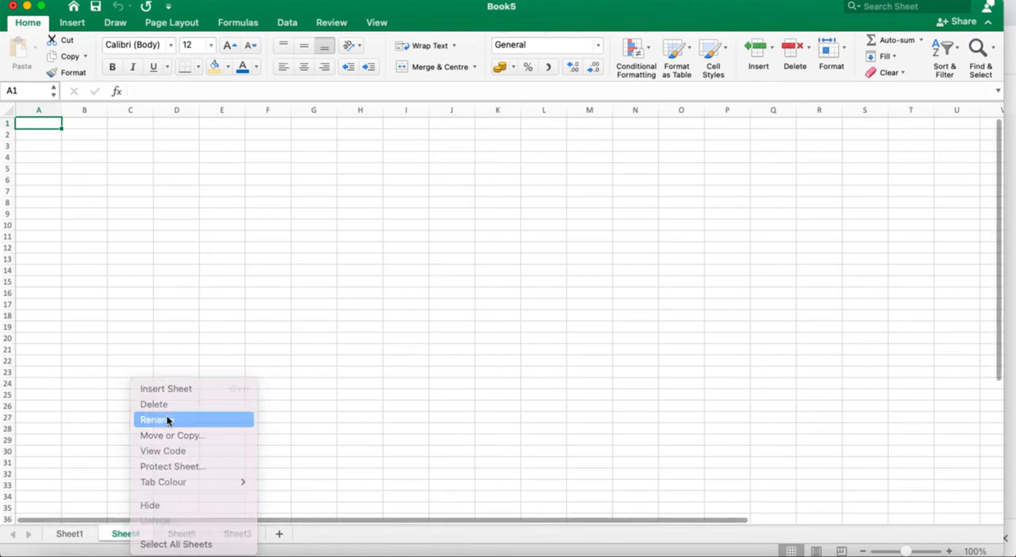
type("Jan")
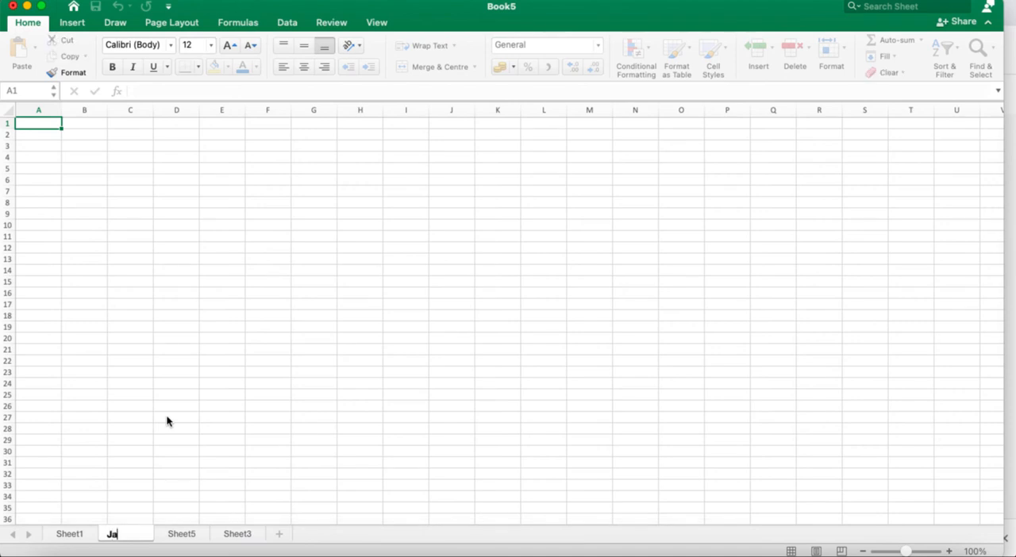
- Rename the Sheet5 worksheet as "Feb"
right_click(176, 538)
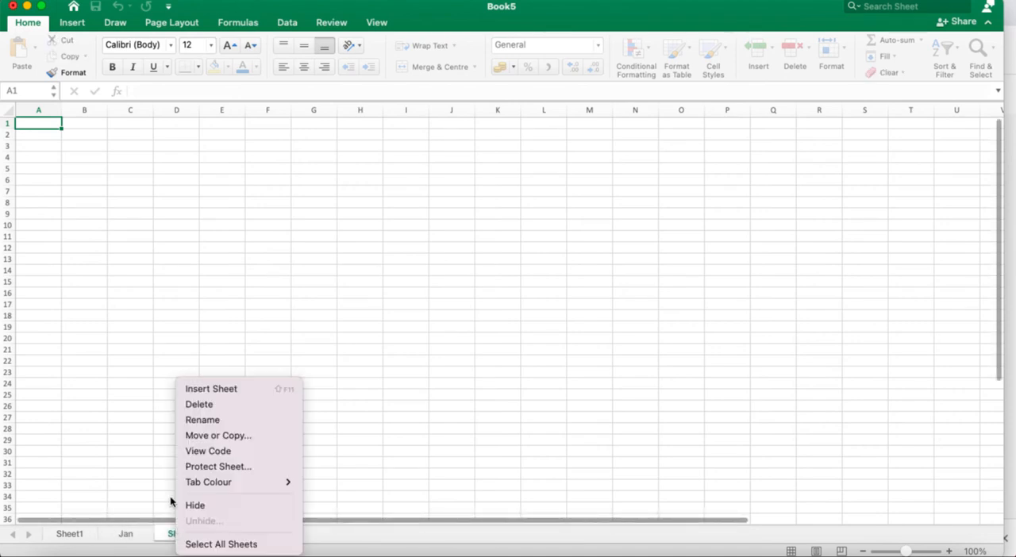
left_click(208, 421)
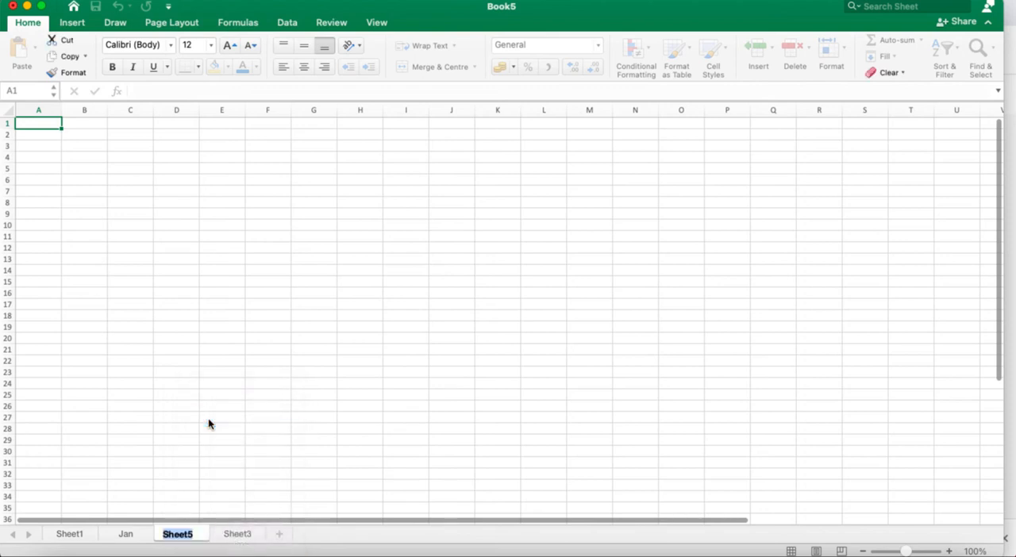
type("Feb")
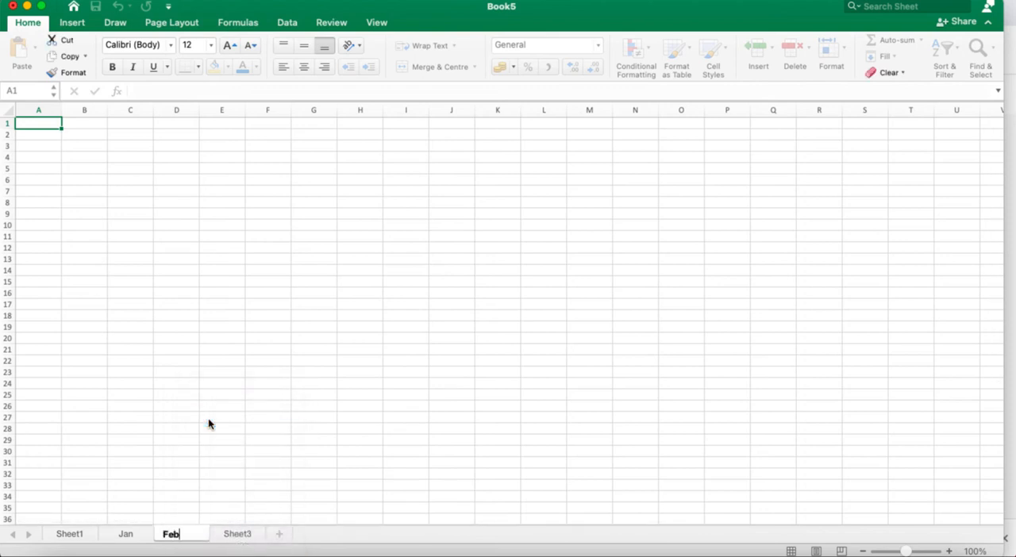
key("Return")
- Rename the Sheet3 worksheet as "March"
right_click(245, 535)
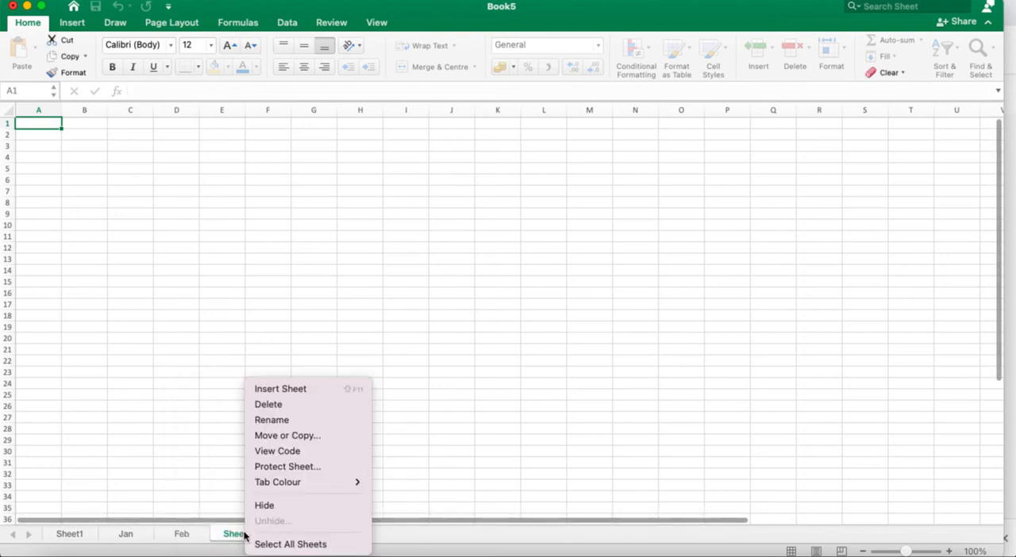
left_click(283, 421)
type("March")
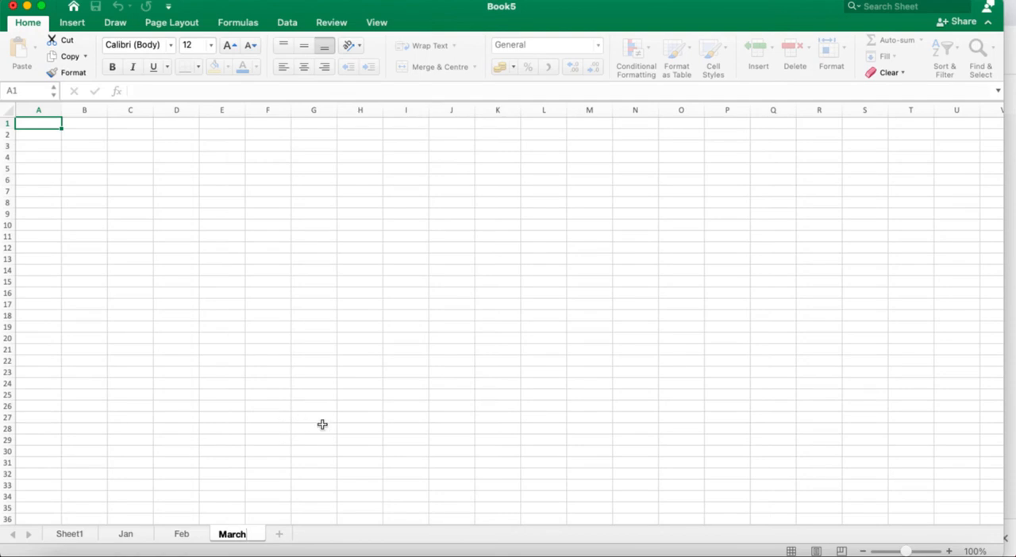
left_click(319, 427)
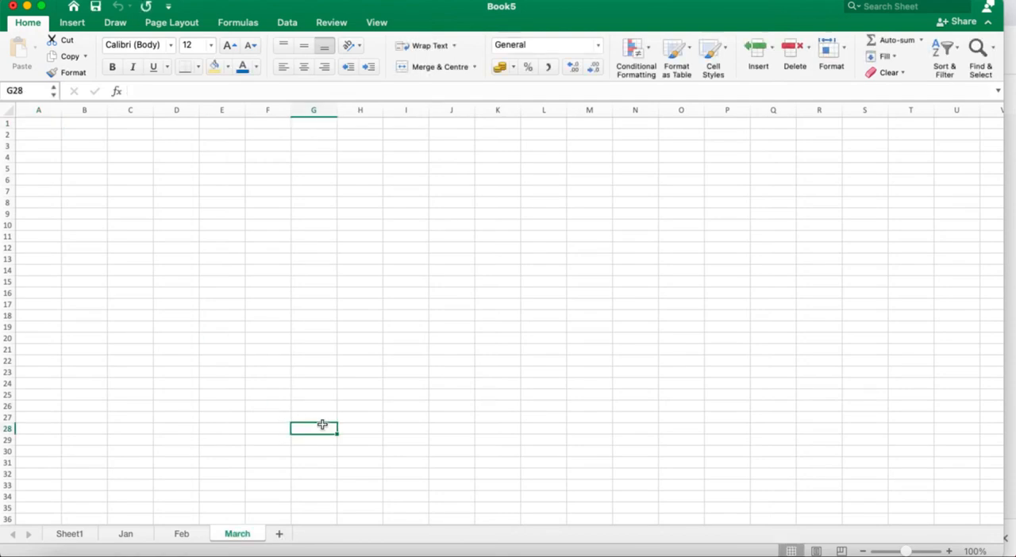
- Group the worksheets Sheet1, Jan, Feb and March, with Sheet1 as the active sheet
left_click(68, 534)
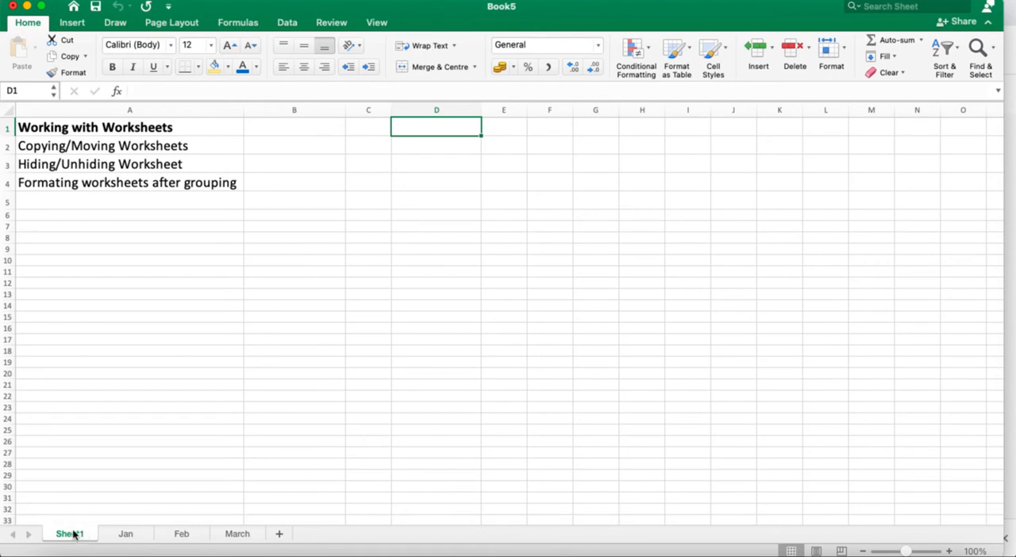
left_click(123, 536, "shift")
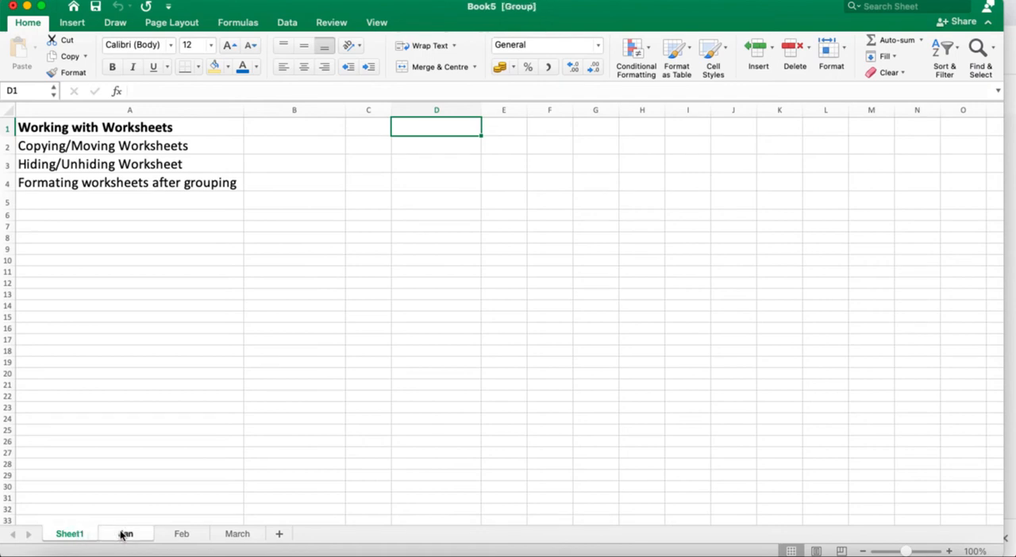
left_click(183, 537, "shift")
left_click(235, 539, "shift")
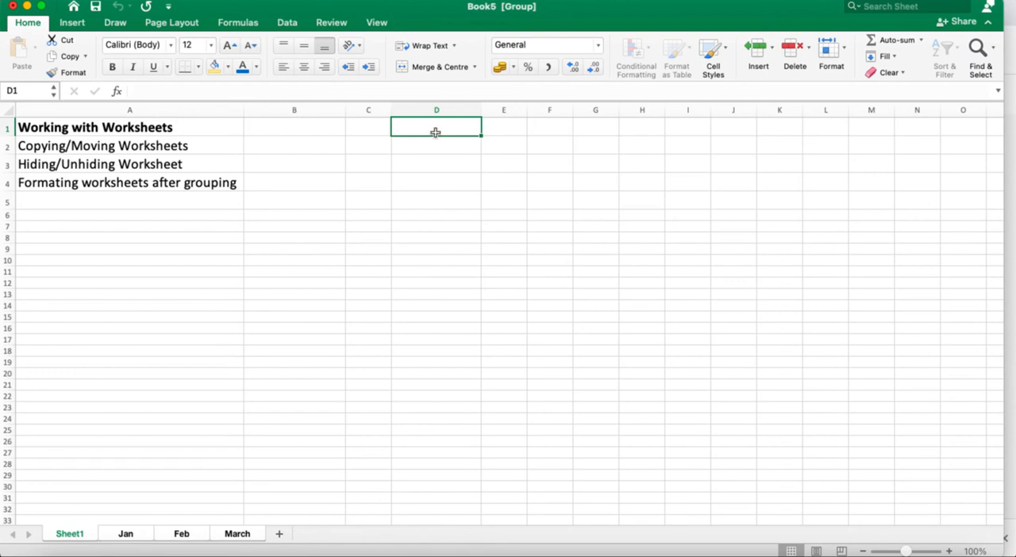
- Enter "Govt College" in cell D1 of the grouped worksheets and reselect that cell
double_click(435, 133)
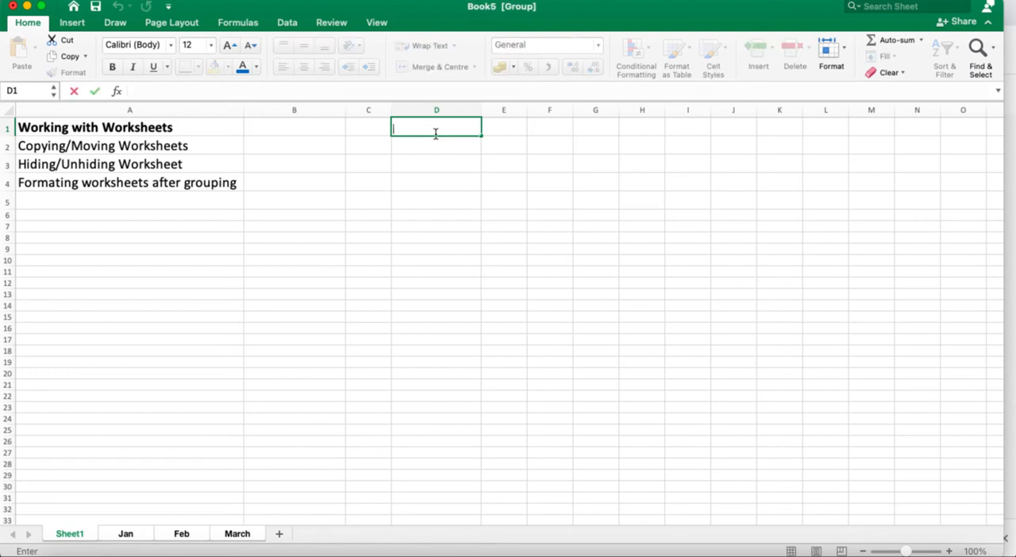
type("Govt Colle")
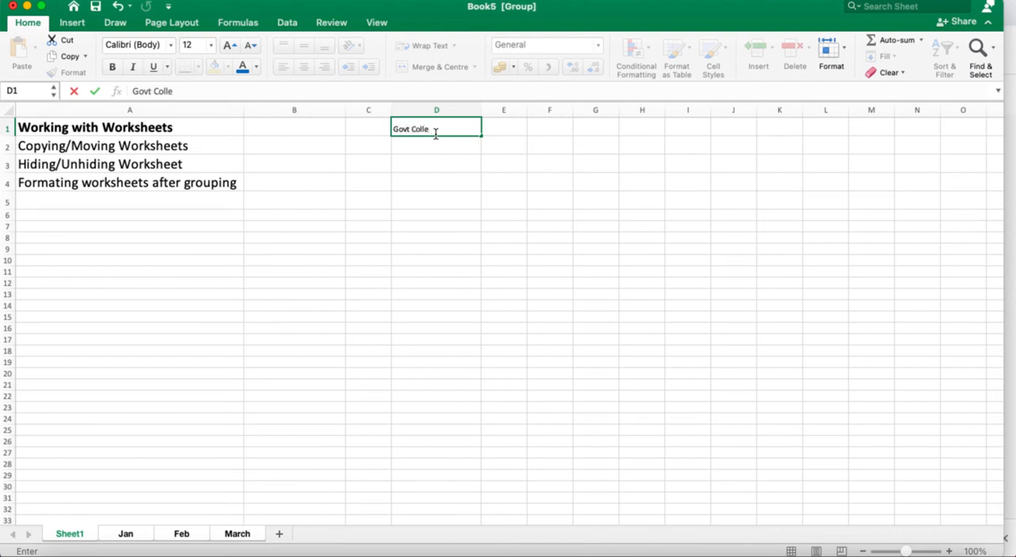
type("ge")
left_click(333, 249)
left_click(418, 122)
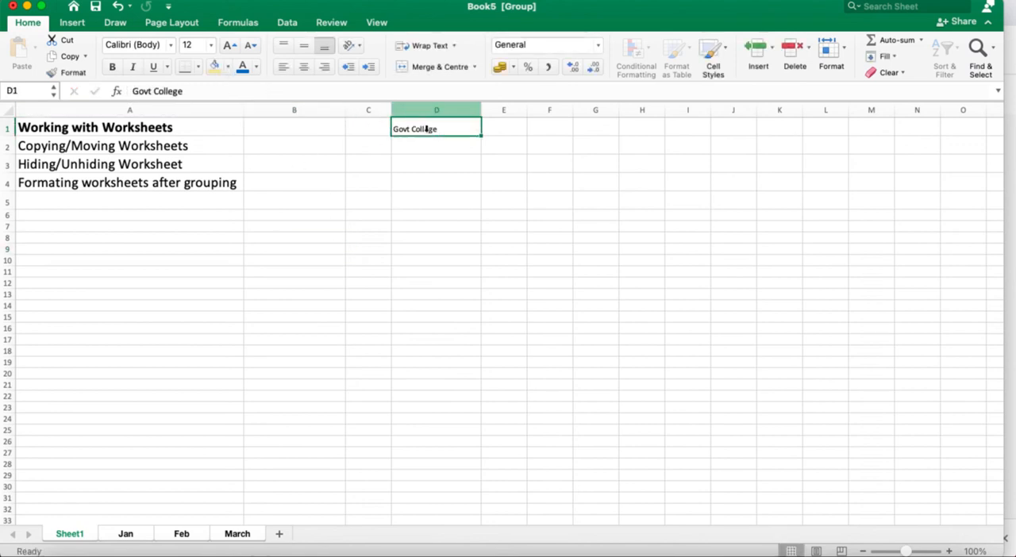
- Fill cell D1 with the darkest orange theme shade and set its font size to 24
left_click(228, 66)
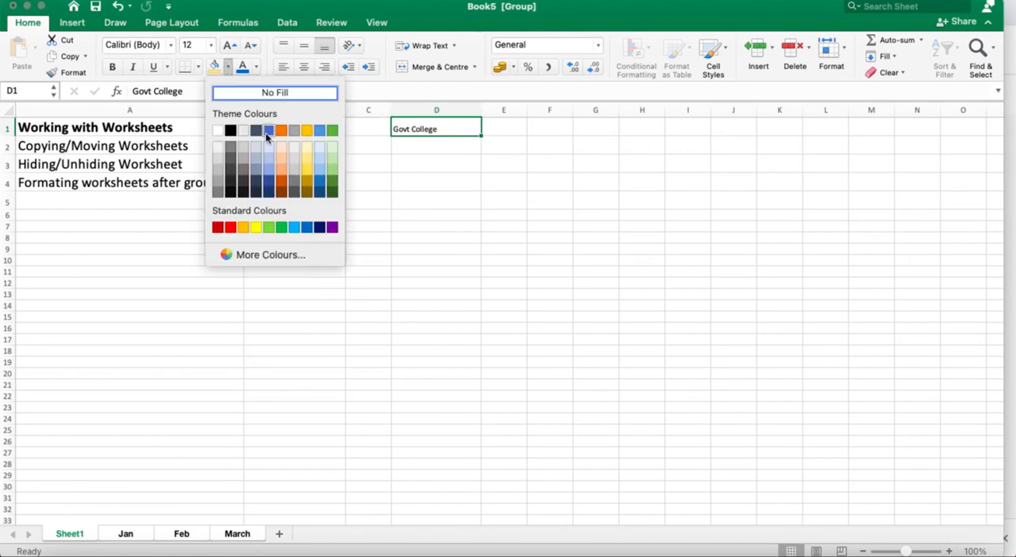
left_click(281, 190)
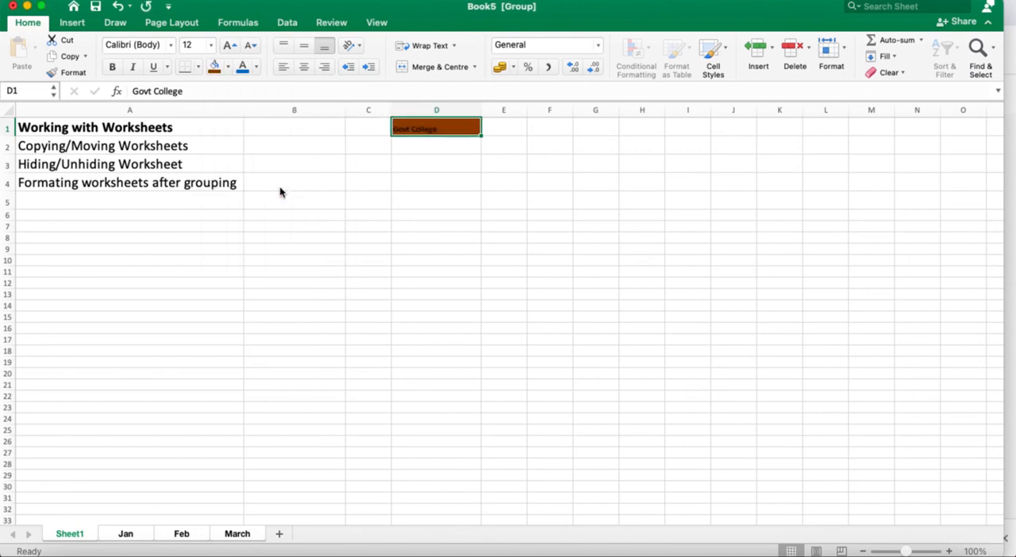
left_click(211, 46)
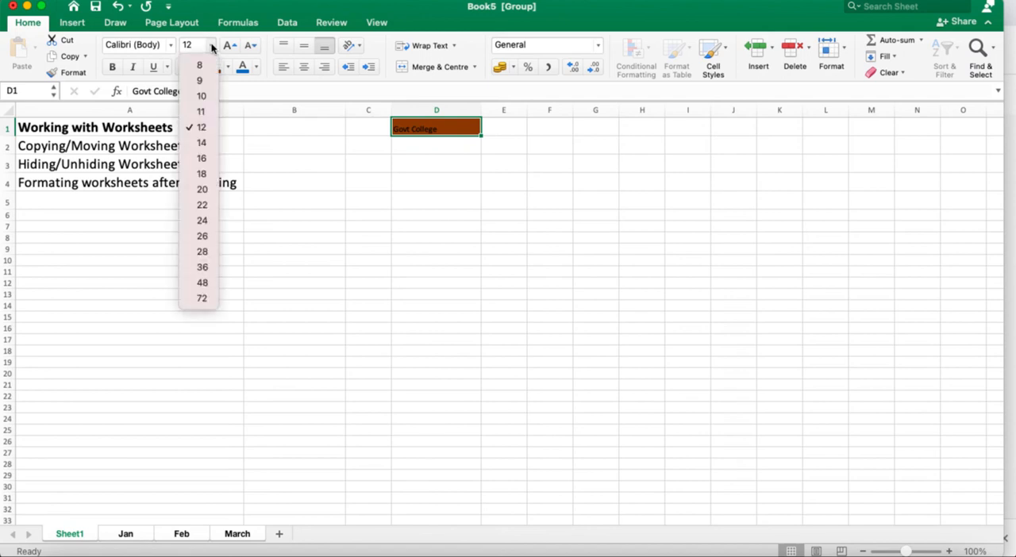
left_click(211, 46)
left_click(211, 46)
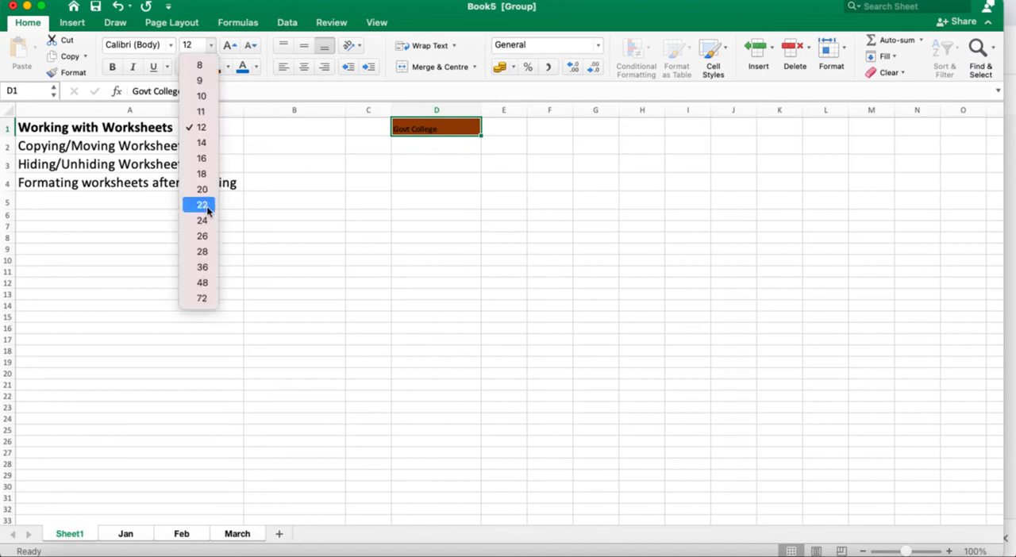
left_click(203, 220)
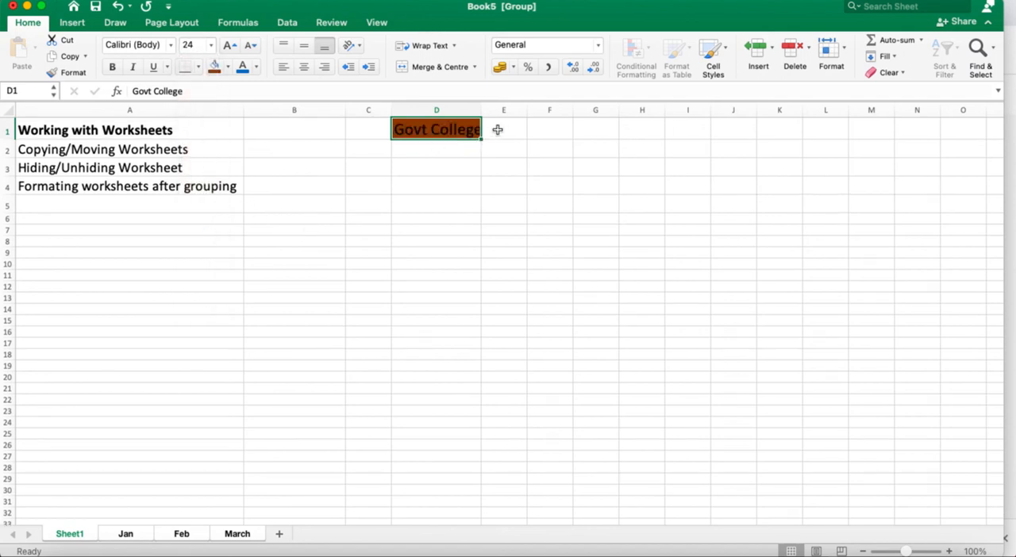
- Set the font size of cell D1 to 28 and its fill to a lighter gold theme shade
left_click(211, 46)
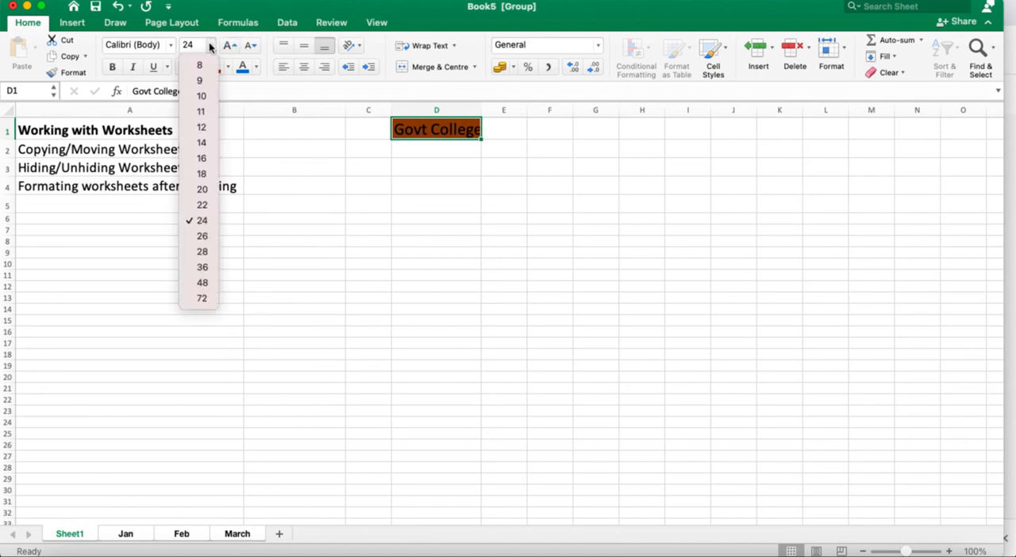
left_click(203, 252)
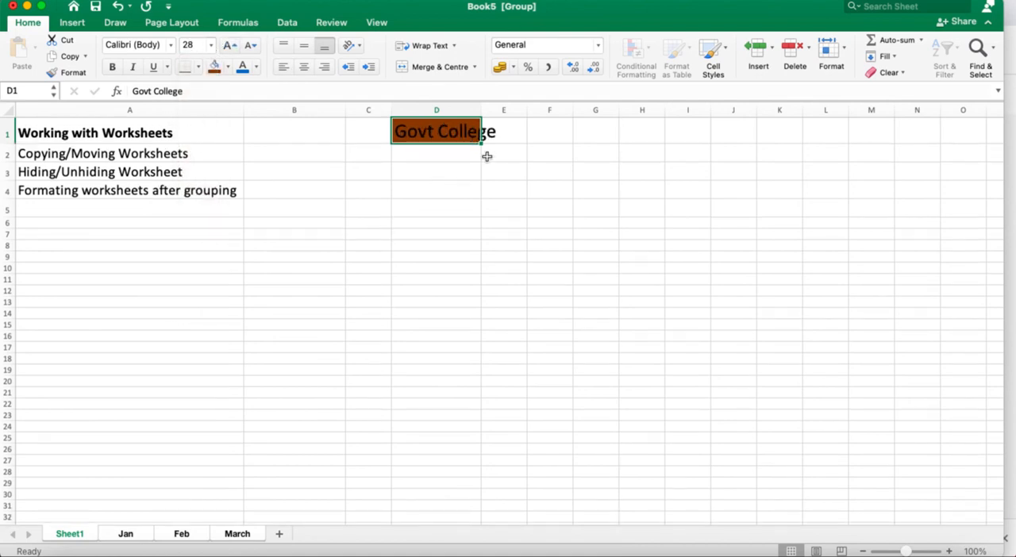
left_click(226, 70)
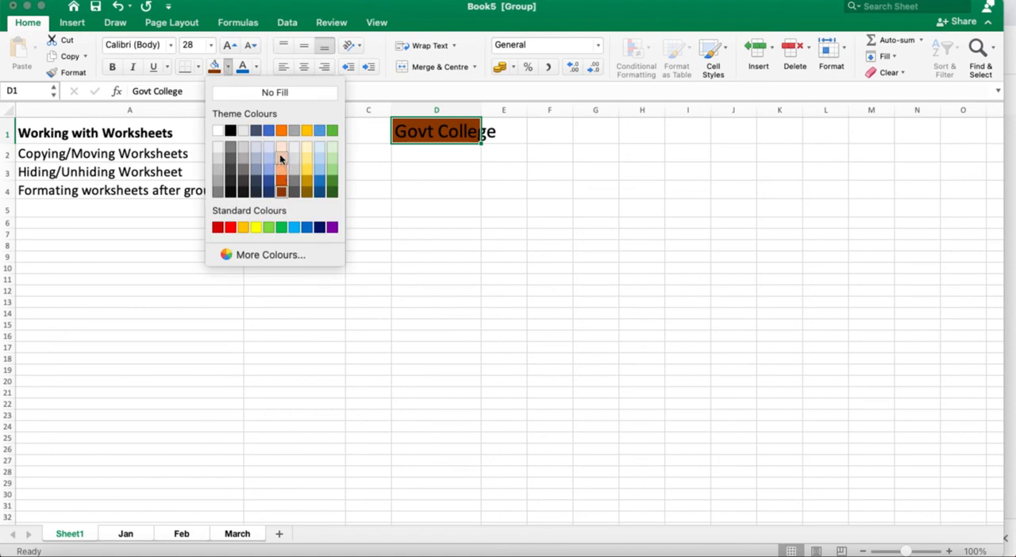
left_click(307, 170)
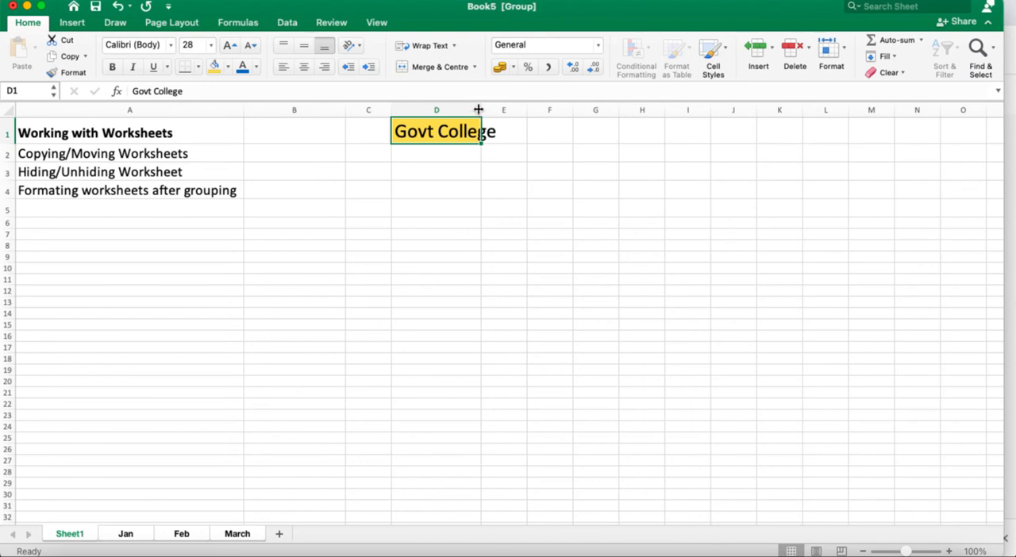
- Widen column D so that the Govt College heading fits, and select cell D5
left_click_drag(478, 109, 502, 118)
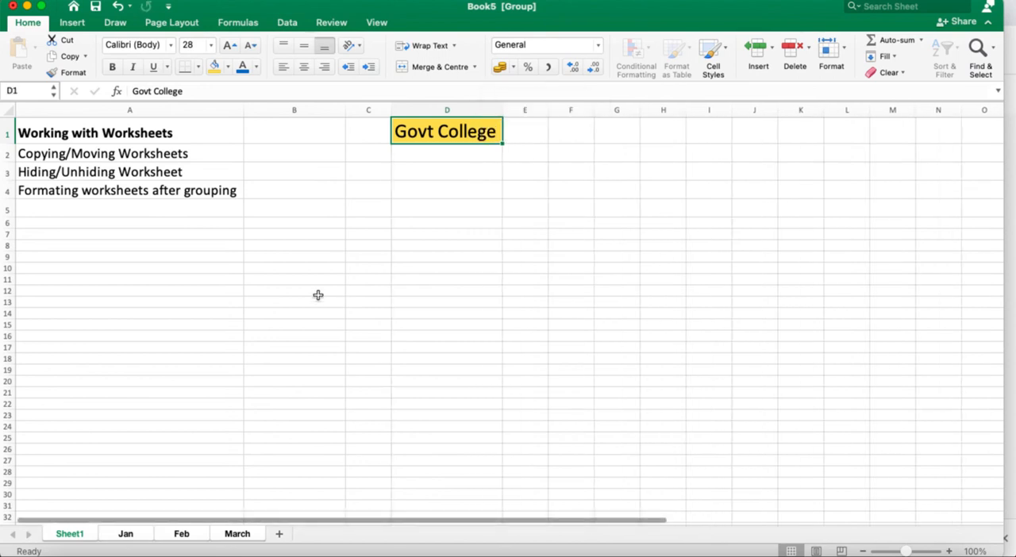
left_click(459, 208)
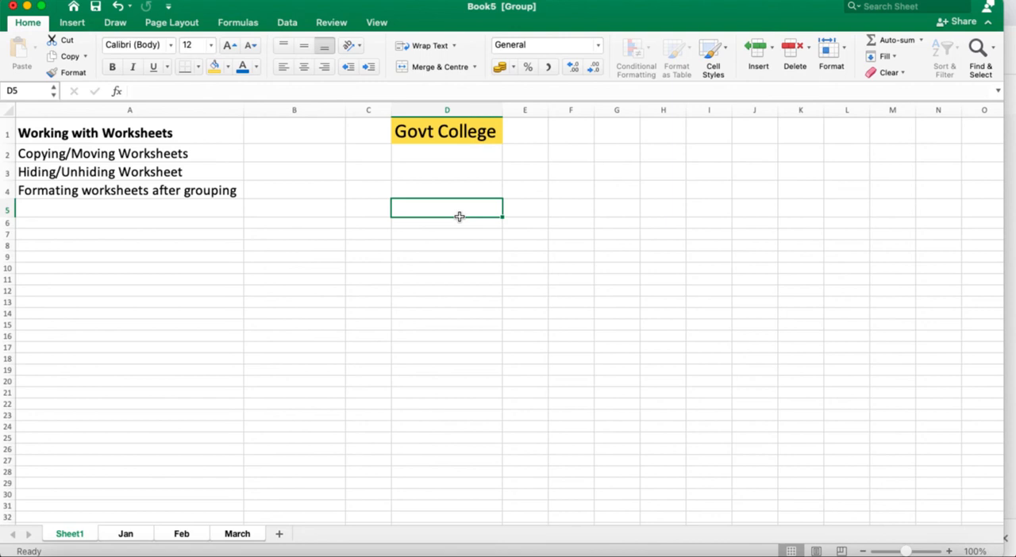
- Select cell D12 in the grouped worksheets, ungroup them by switching to the Jan sheet, and return to Sheet1
left_click(454, 291)
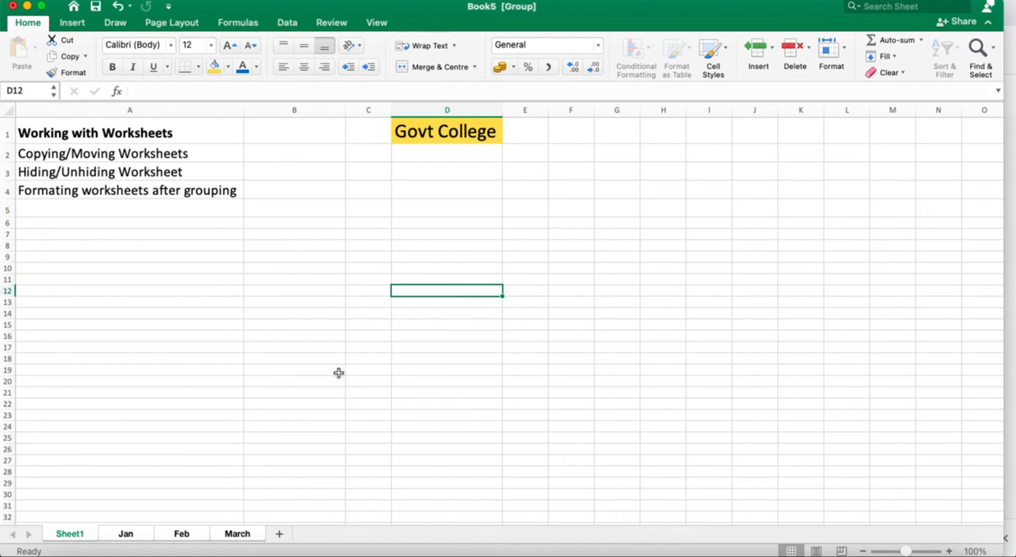
left_click(126, 534)
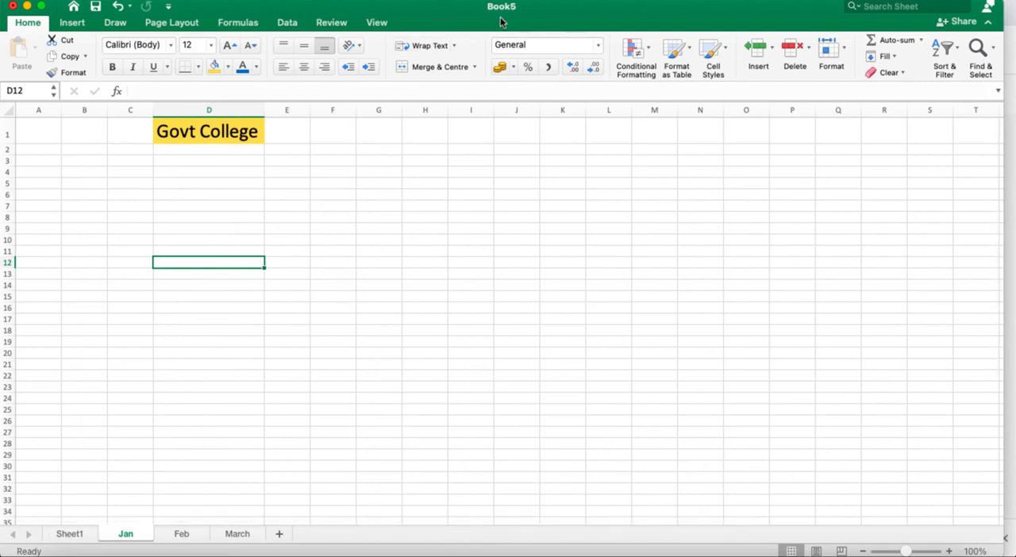
left_click(70, 534)
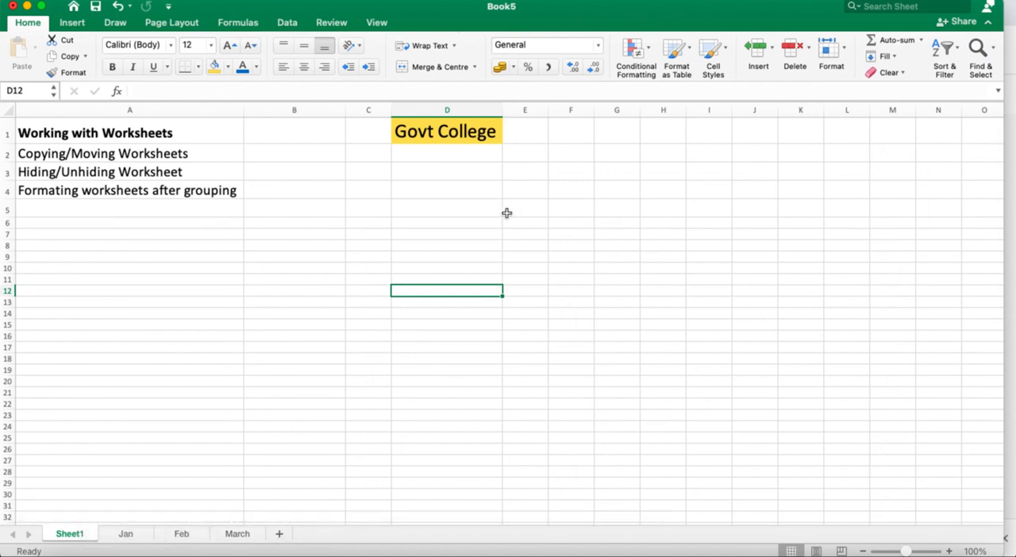
- Check the Govt College heading on the Jan, Feb and March sheets and go back to Sheet1
left_click(125, 536)
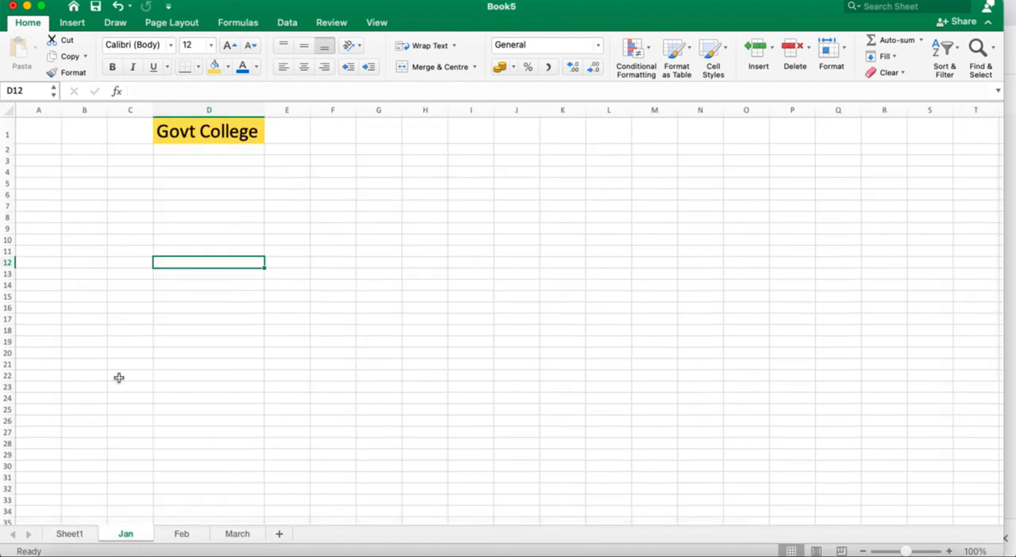
left_click(183, 536)
left_click(244, 536)
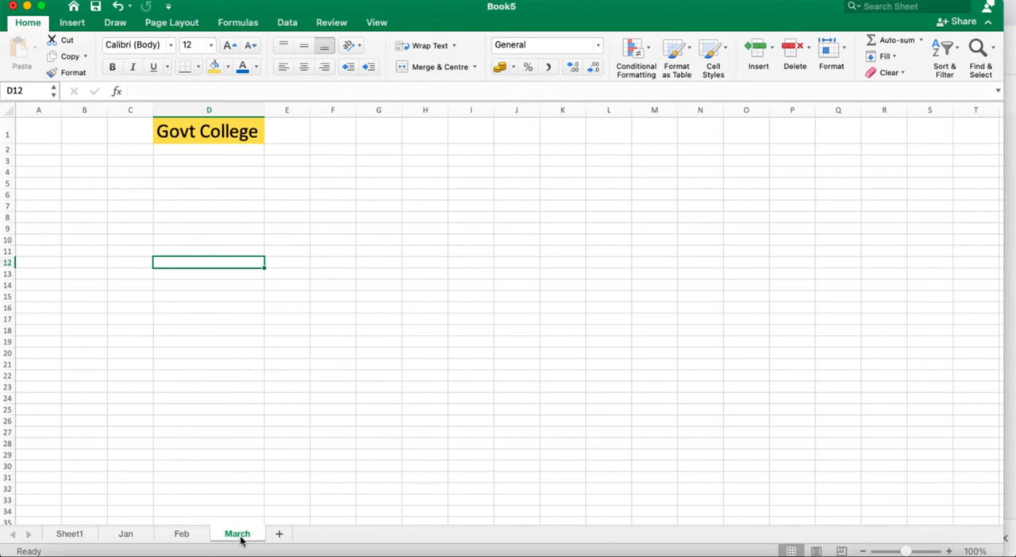
left_click(77, 535)
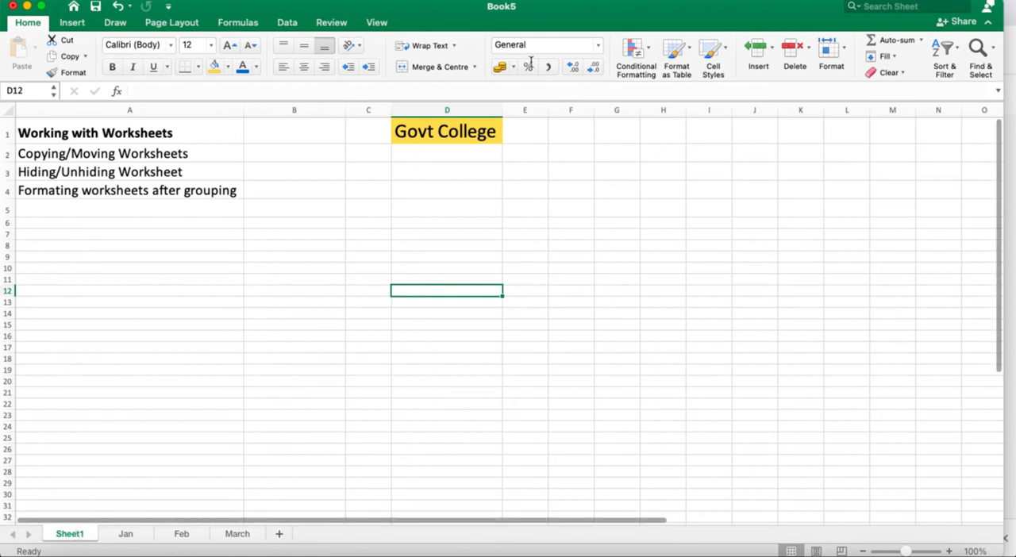
left_click(638, 0)
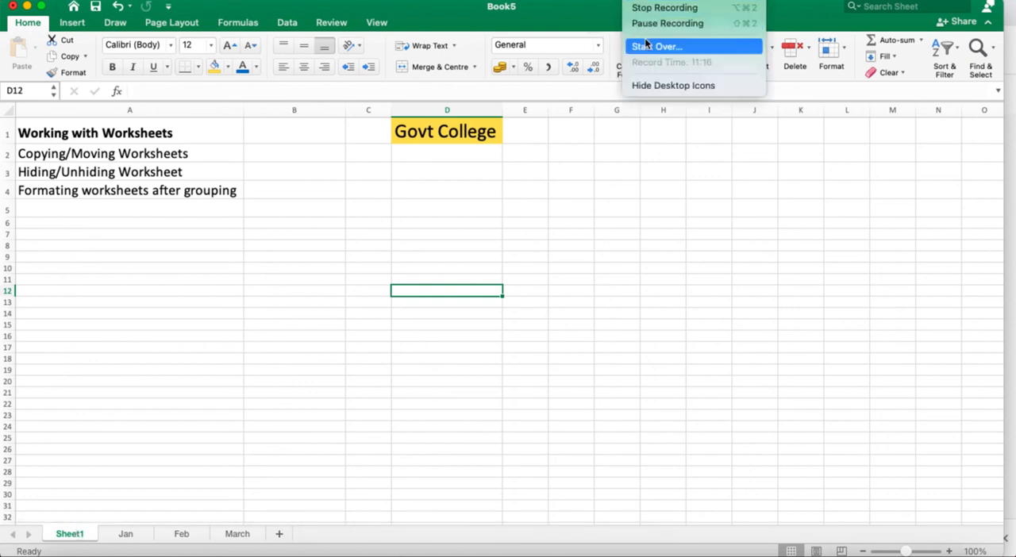